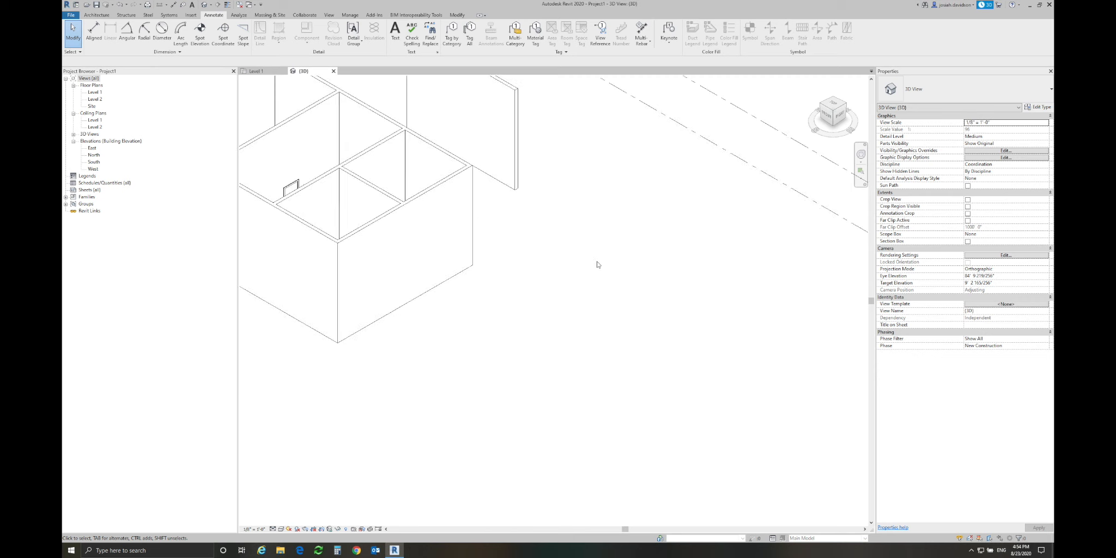
Step: Open the profile of the freestanding Generic - 8" wall for editing and draw a circle about 2'-6" in radius inside it
middle_click_drag(593, 308, 593, 323)
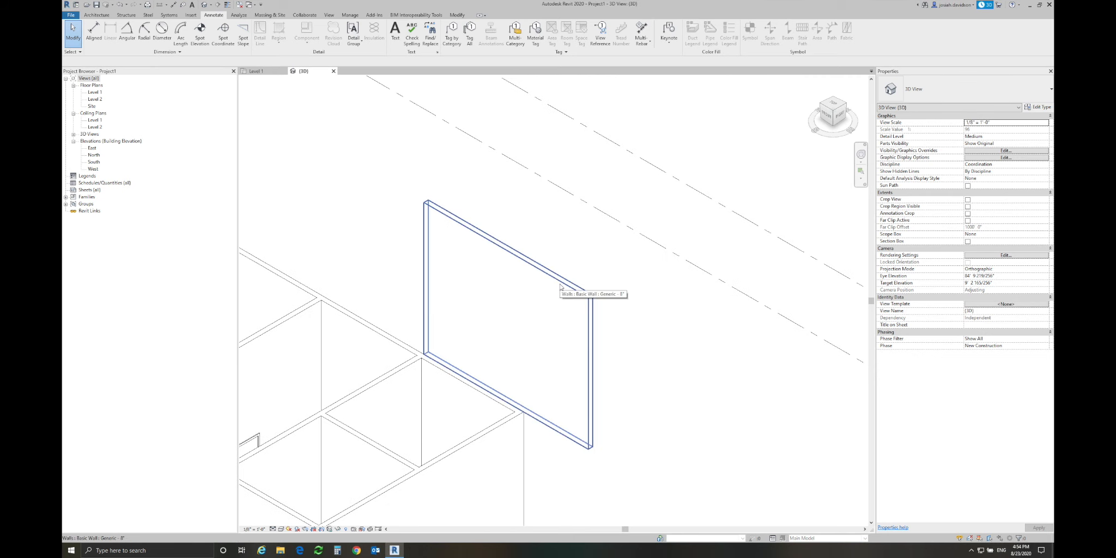
left_click(560, 286)
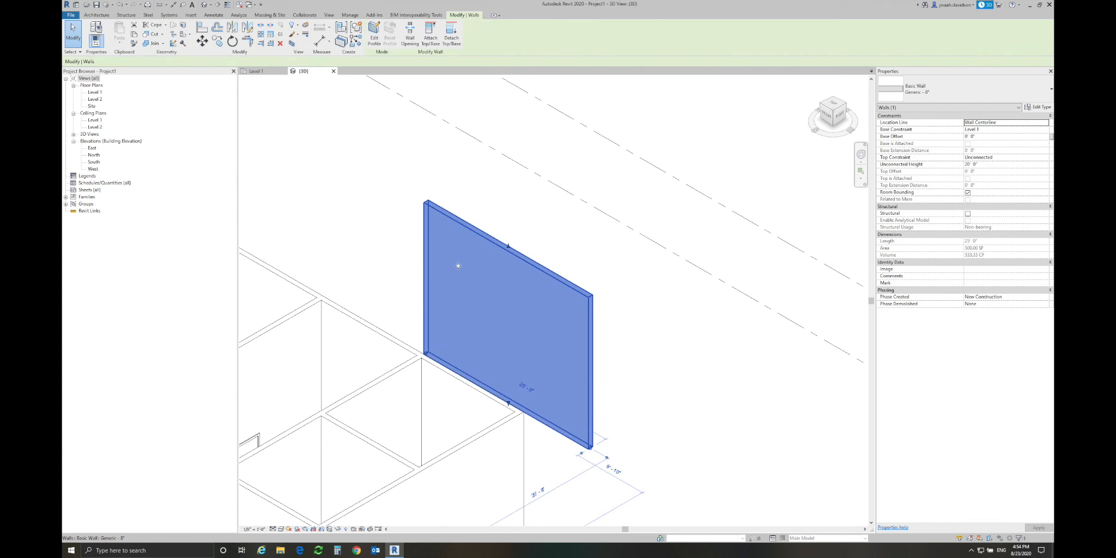
left_click(373, 28)
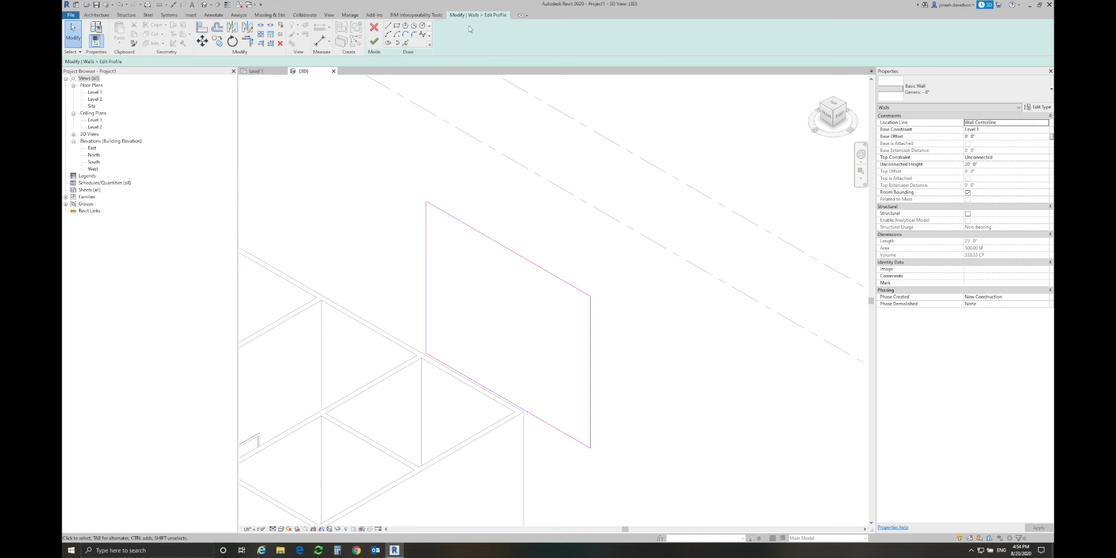
left_click(423, 31)
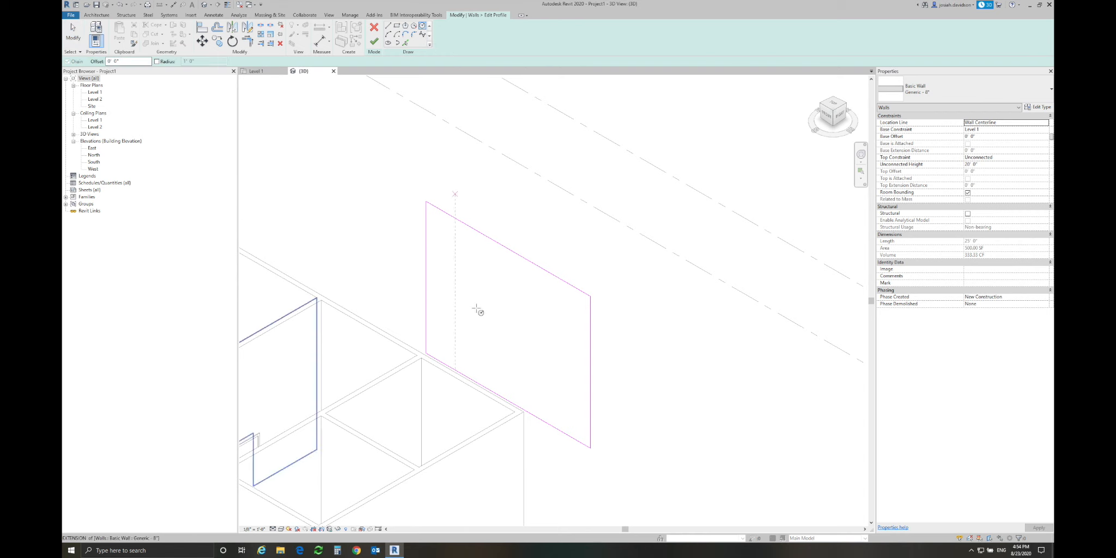
left_click(493, 295)
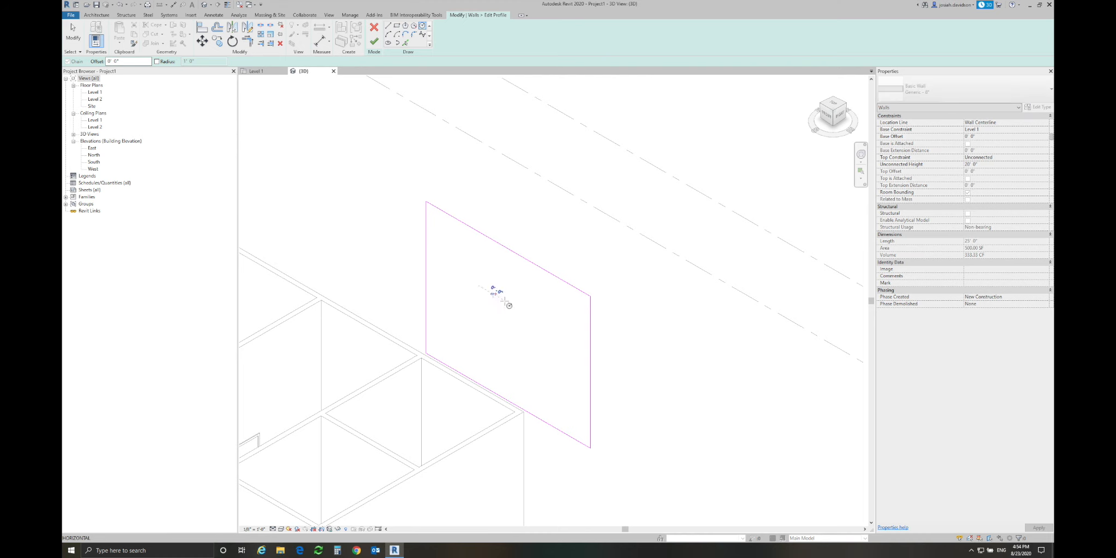
left_click(511, 304)
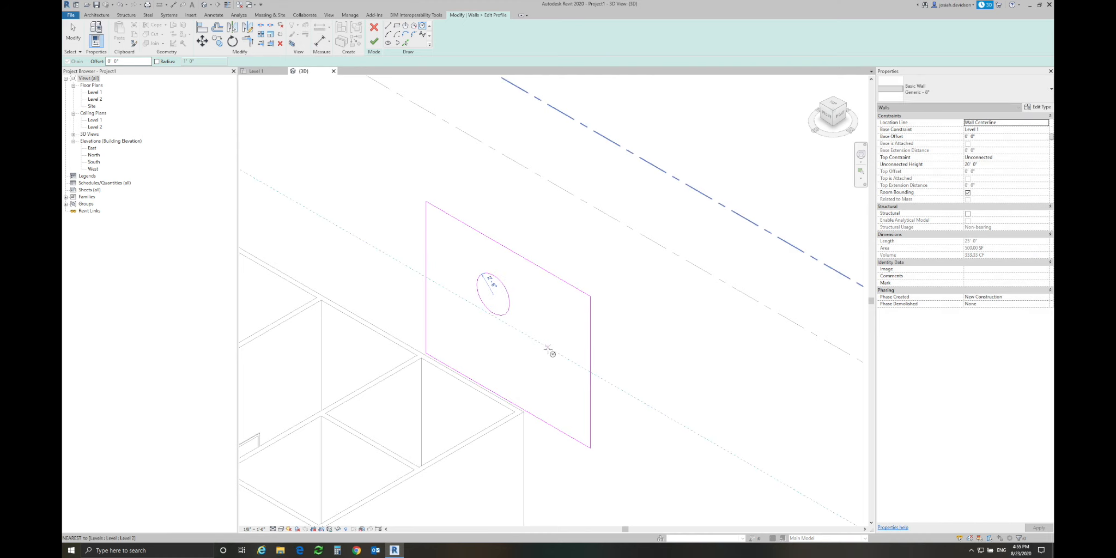
Step: Draw a rectangle about 6' wide by 6'-6" high beside the circle in the wall profile
left_click(397, 25)
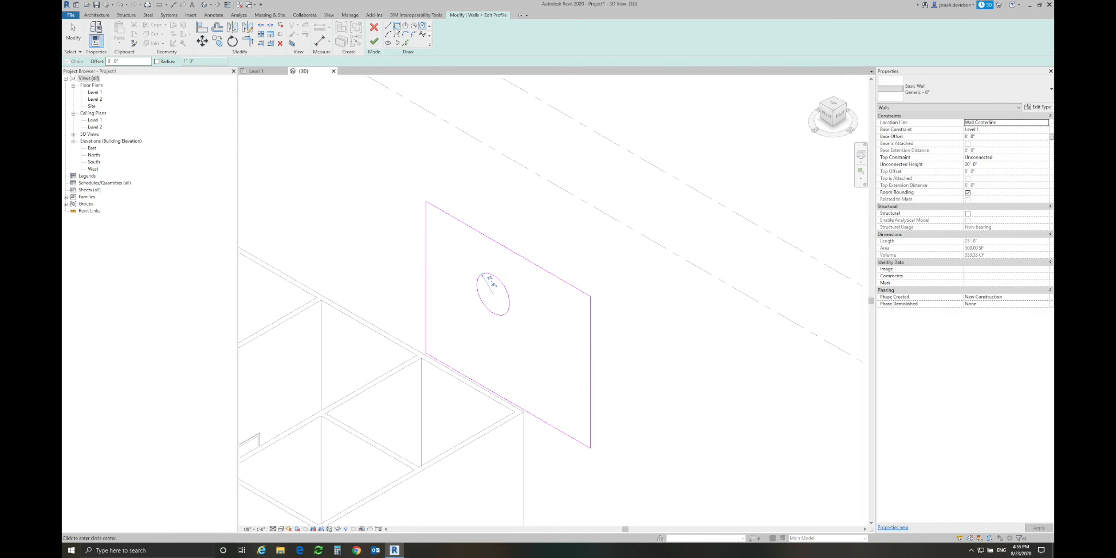
left_click(531, 332)
left_click(566, 361)
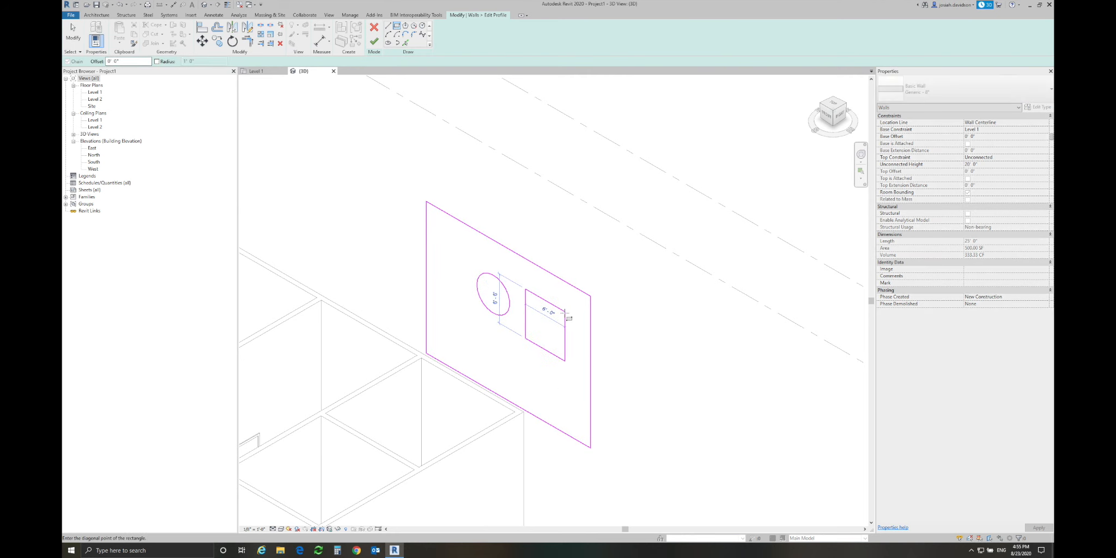
key("Escape")
key("Escape")
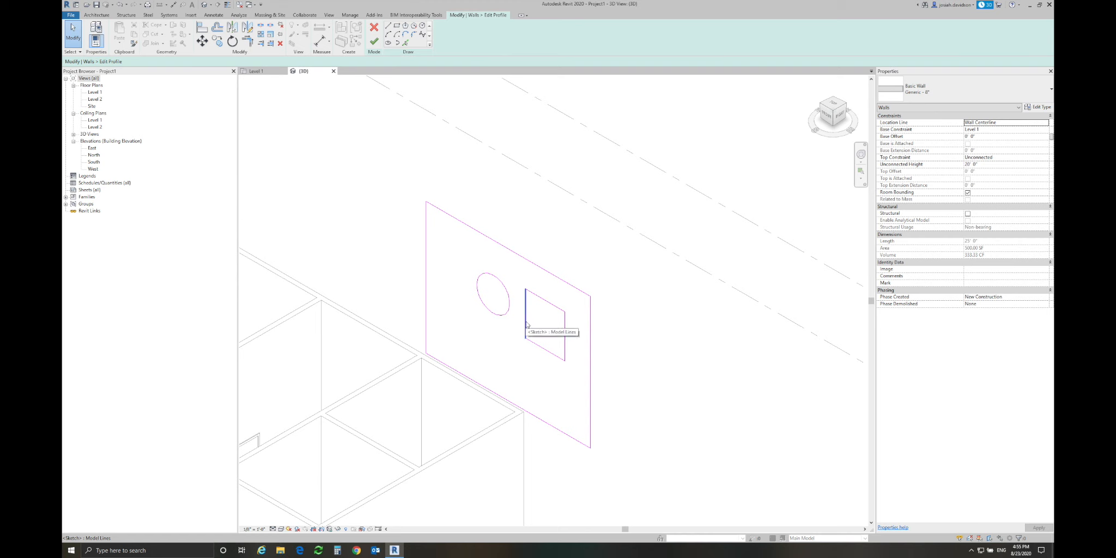
Step: Set the rectangle's near side 15' from the wall's end and its width to 6', and finish the profile edit
left_click(526, 325)
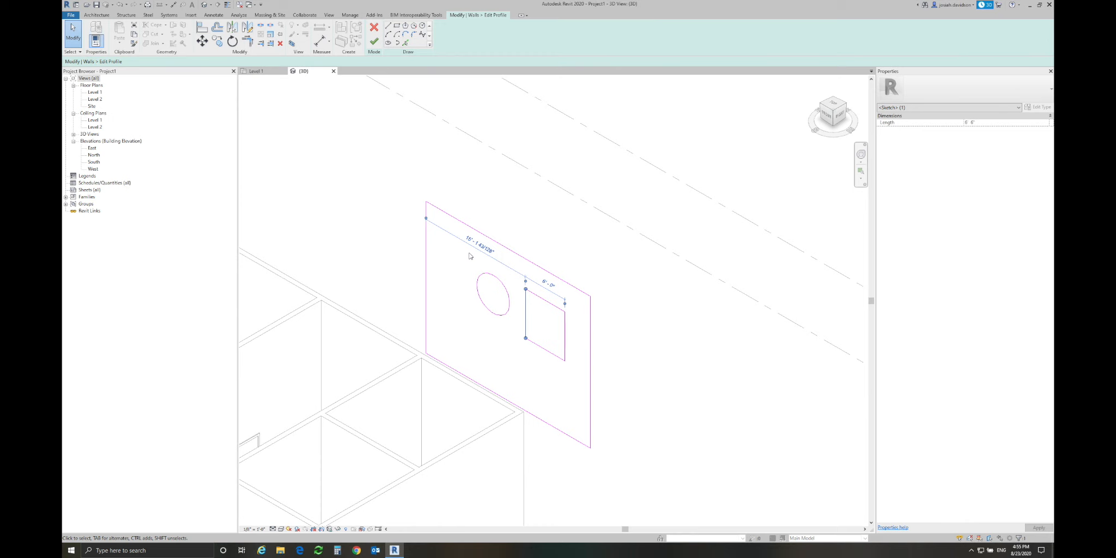
left_click(471, 246)
type("15")
key("Return")
left_click(544, 283)
type("6'")
key("Return")
key("Escape")
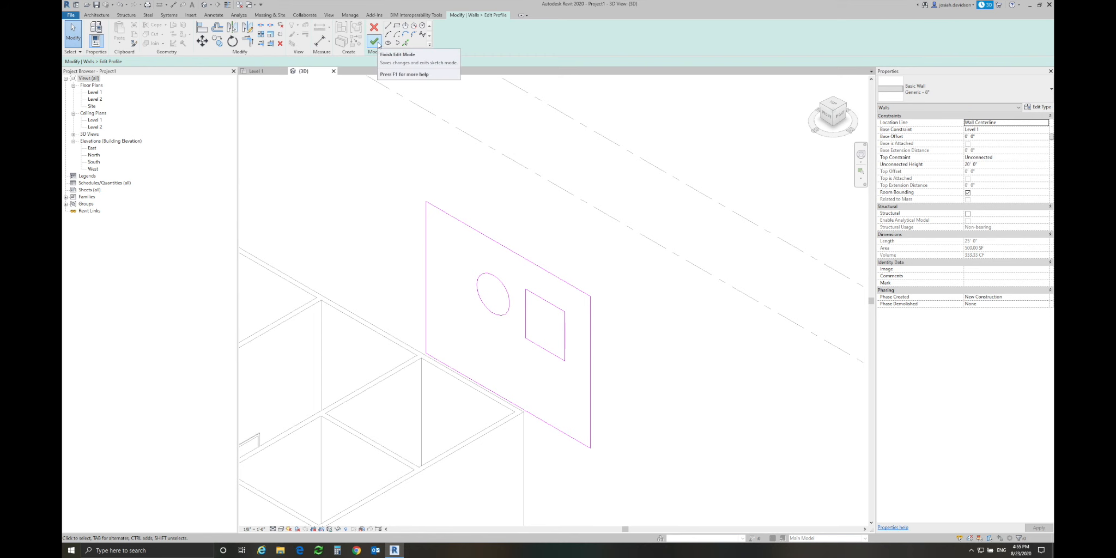
left_click(375, 42)
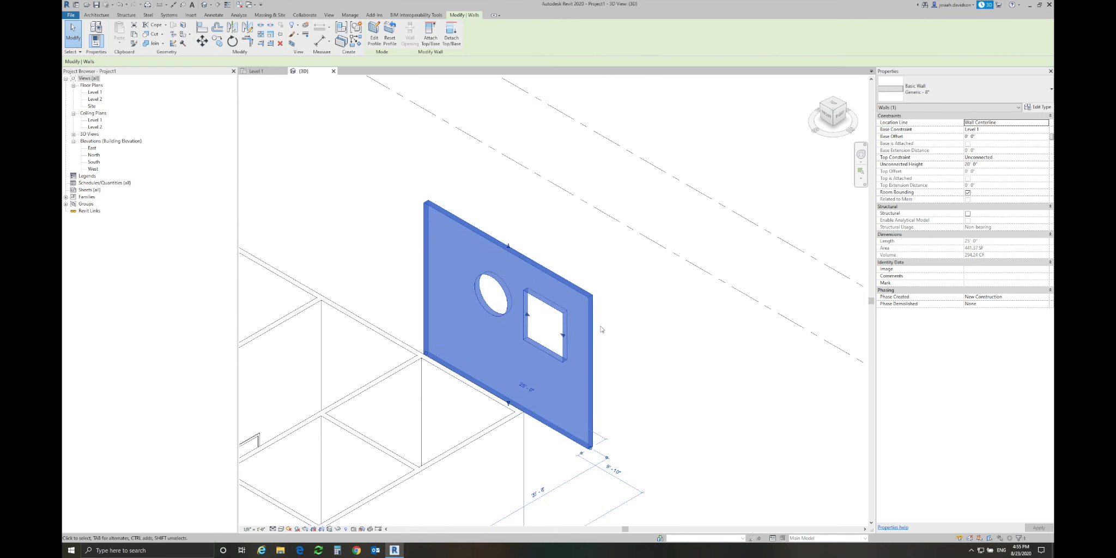
left_click(645, 327)
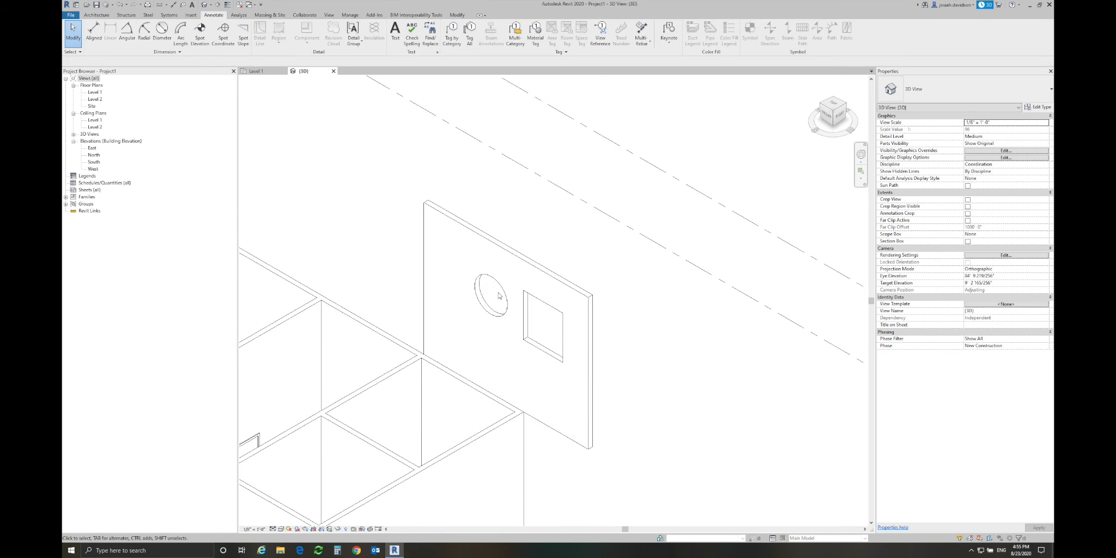
Step: Select the wall and slightly shift the circle-side edge of its rectangular opening using the shape handle
left_click(527, 315)
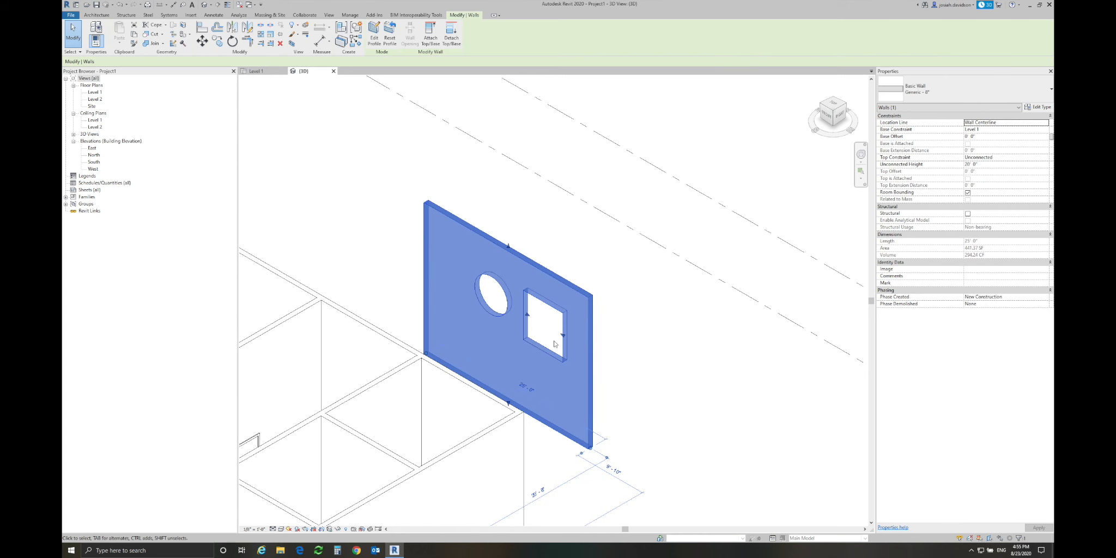
mouse_move(527, 315)
left_mouse_down()
mouse_move(538, 323)
mouse_move(528, 317)
left_mouse_up()
left_click(650, 389)
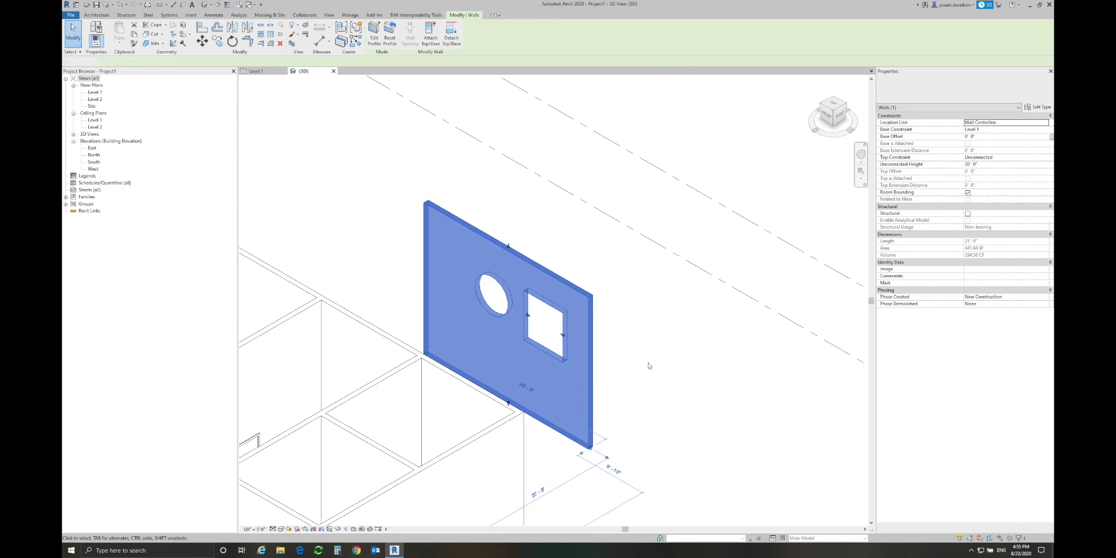
Step: Reopen the wall's profile and draw two lines forming a triangle that stands on the bottom edge below the circle
left_click(556, 277)
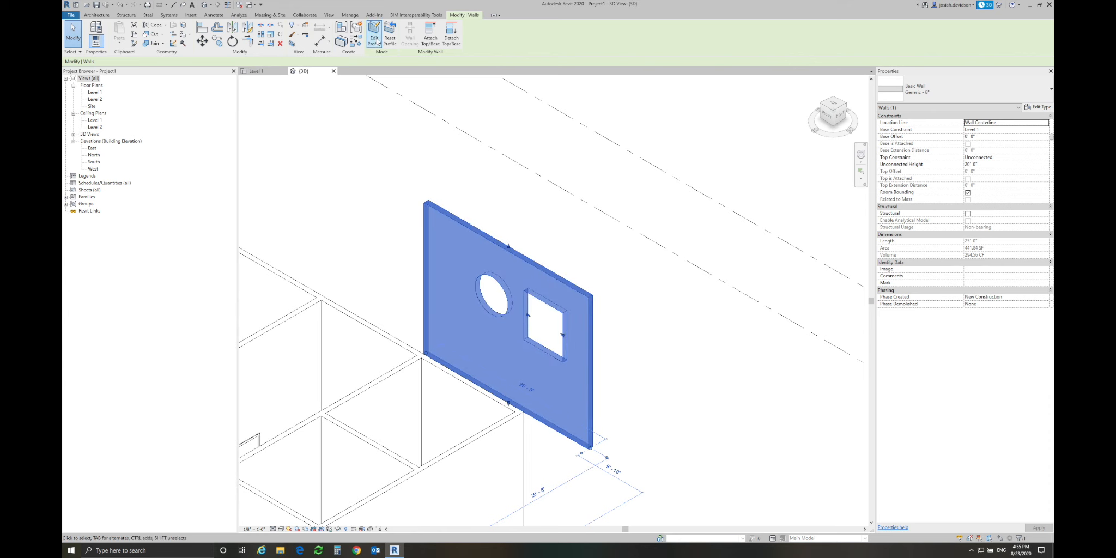
left_click(374, 38)
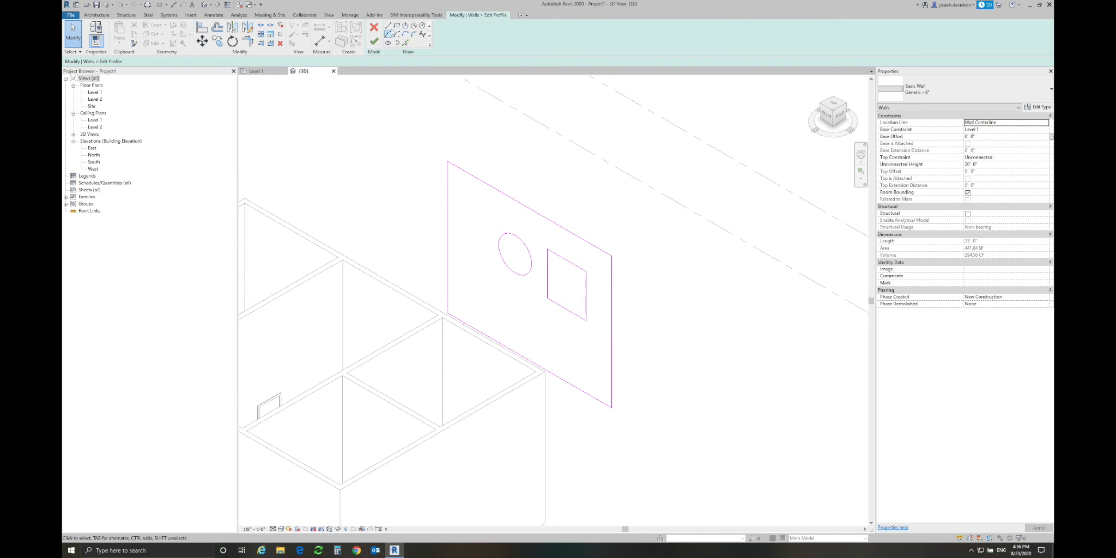
left_click(389, 25)
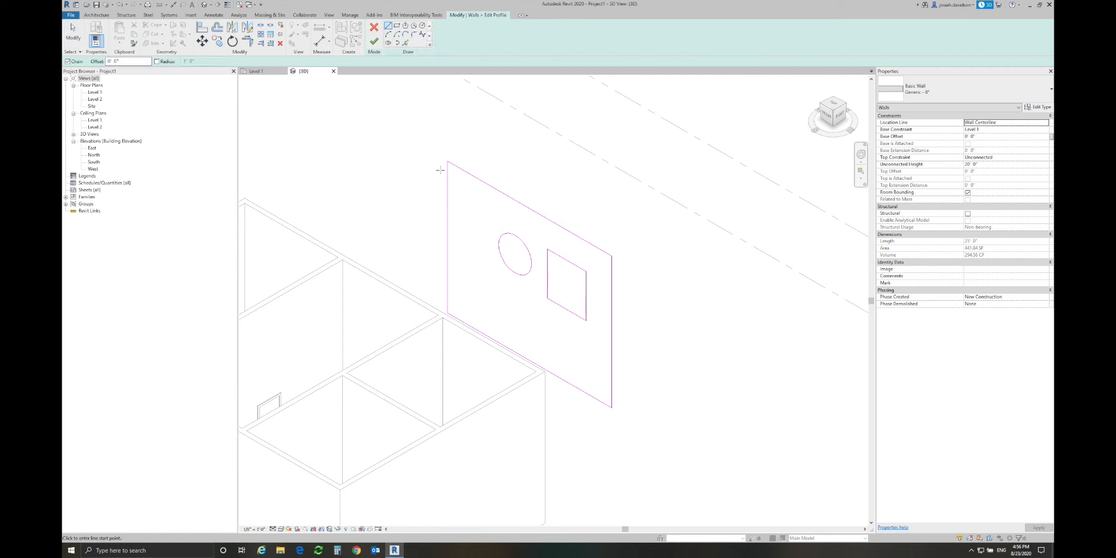
left_click(477, 329)
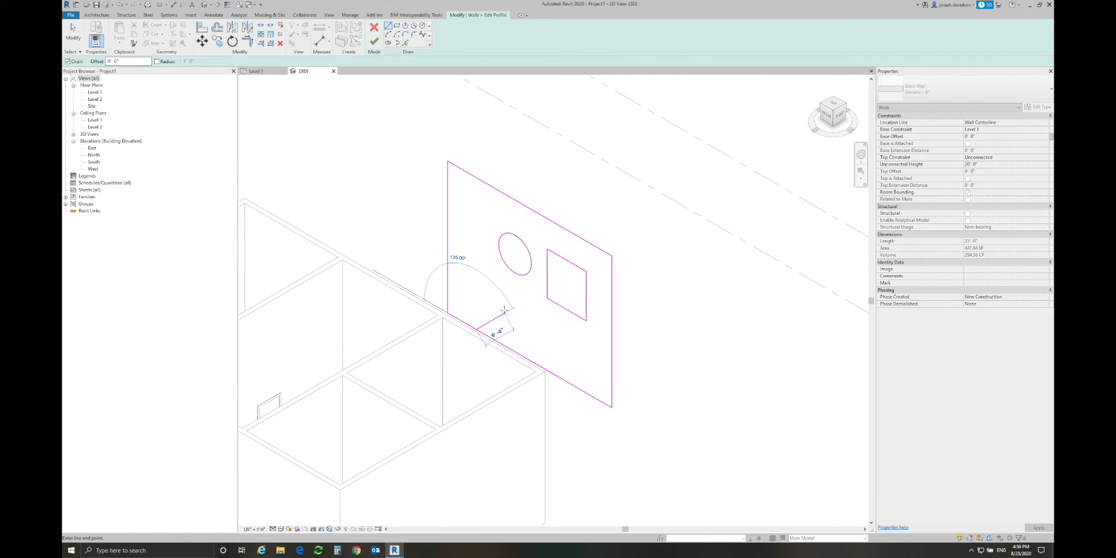
left_click(507, 312)
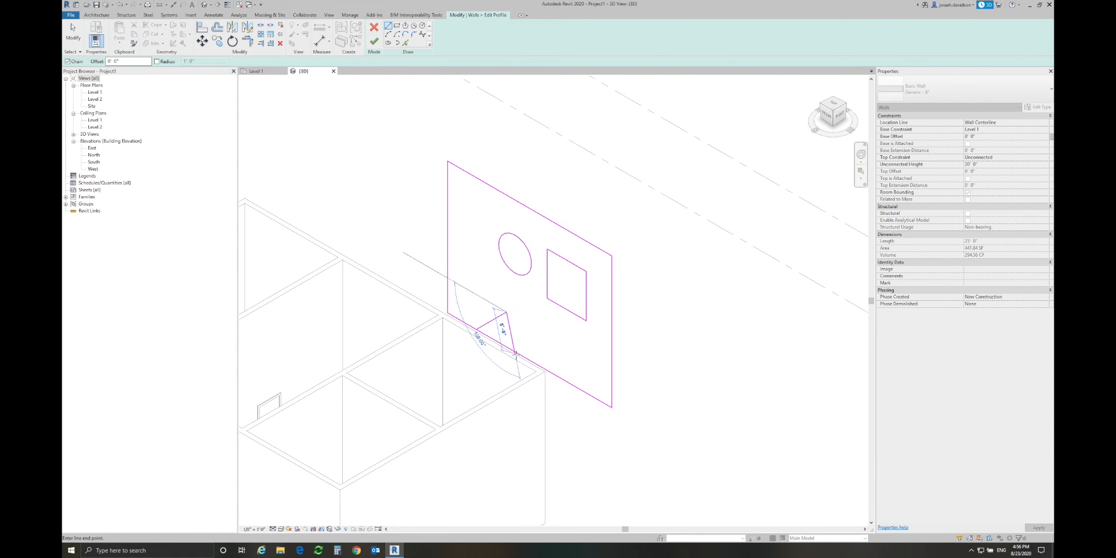
left_click(517, 353)
key("Escape")
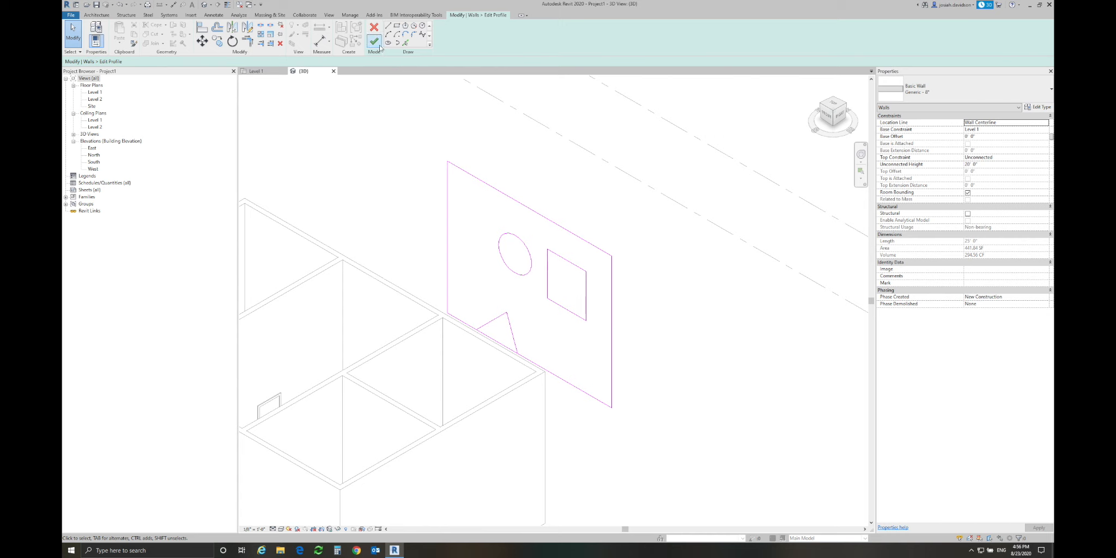
Step: Try to finish the profile edit with the triangle lines meeting the uncut bottom edge, and return to the sketch
left_click(374, 41)
left_click_drag(902, 473, 492, 99)
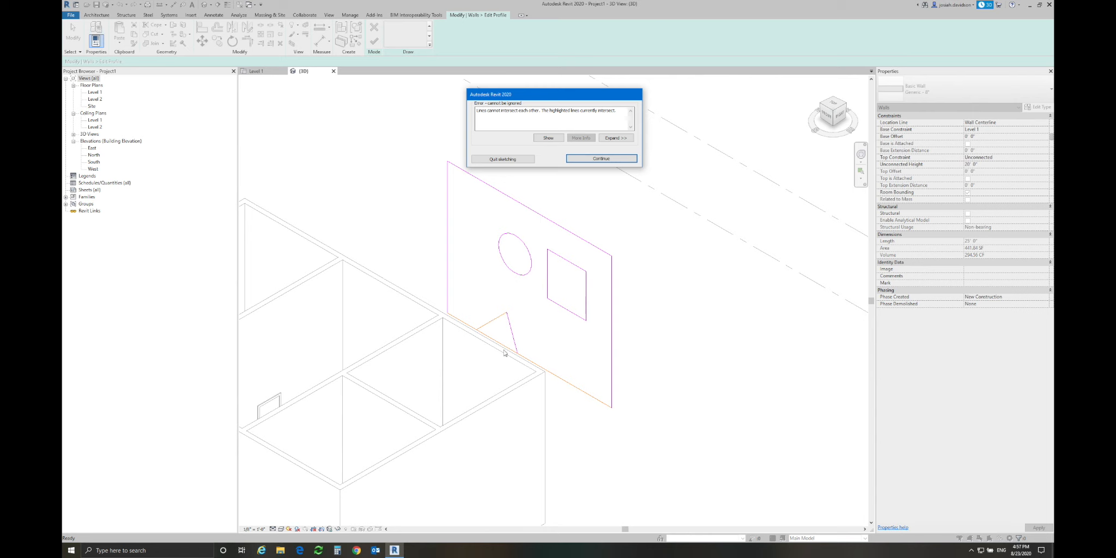
left_click(601, 159)
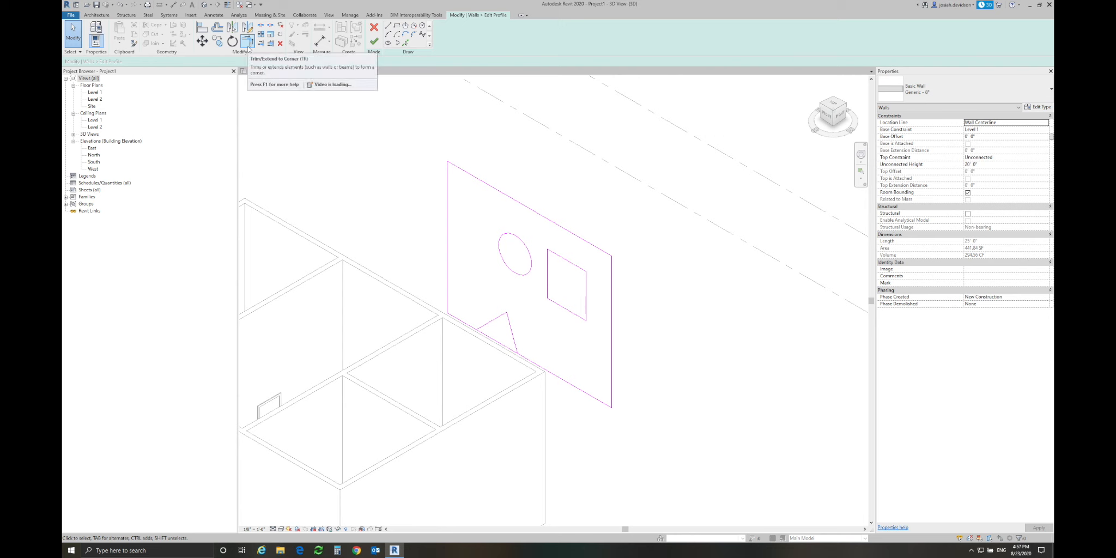
Step: Trim the profile's bottom edge back to the triangle's first side, unjoin the elements, and try to finish the profile edit
left_click(248, 44)
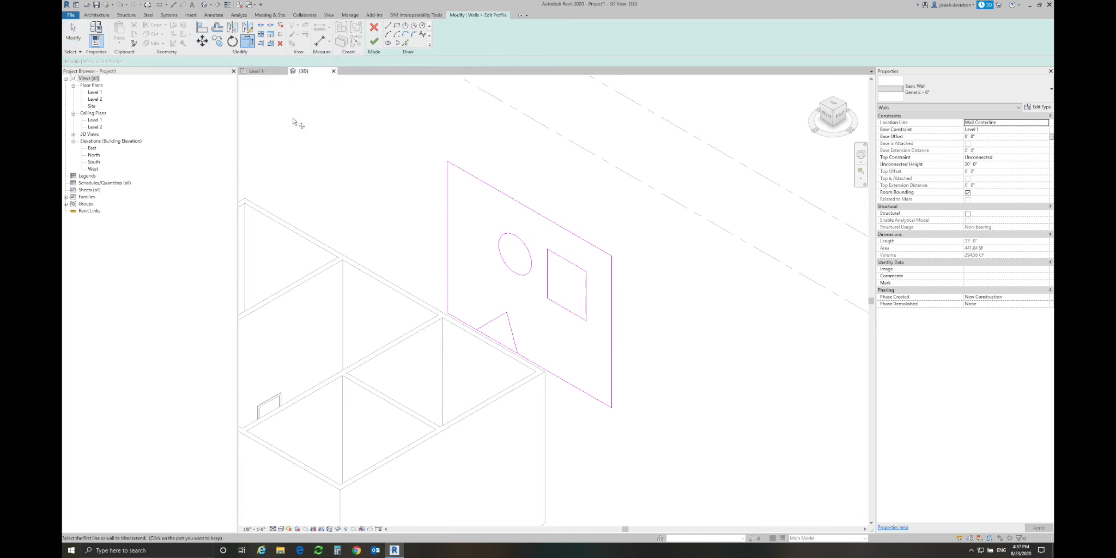
left_click(261, 44)
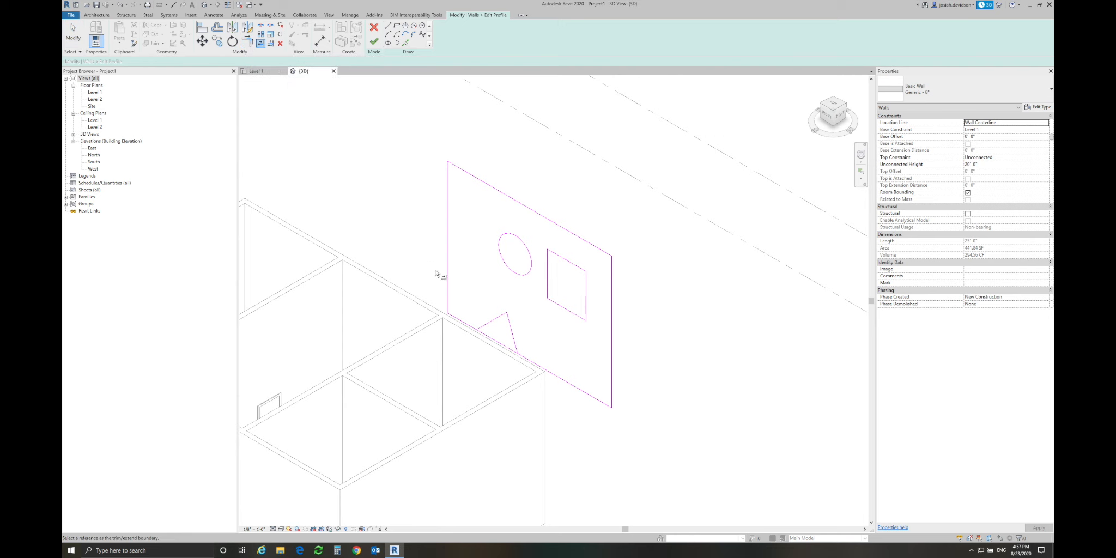
left_click(487, 328)
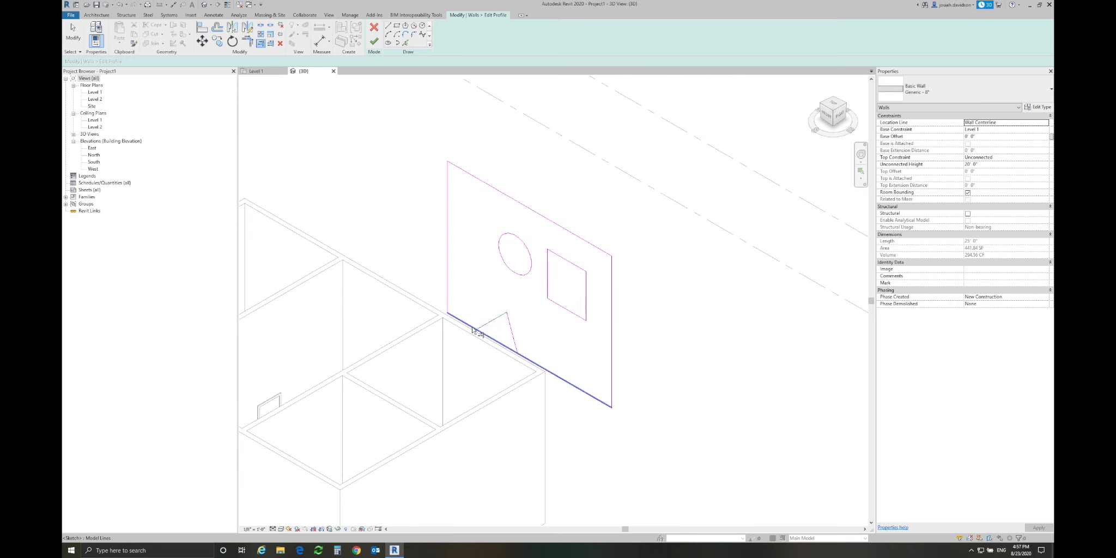
left_click(472, 329)
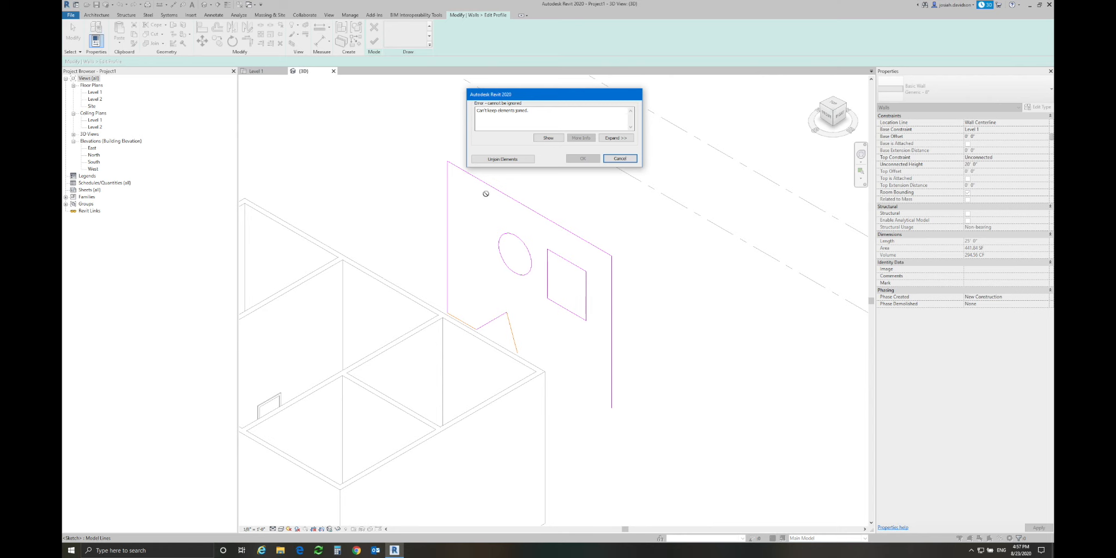
left_click(502, 159)
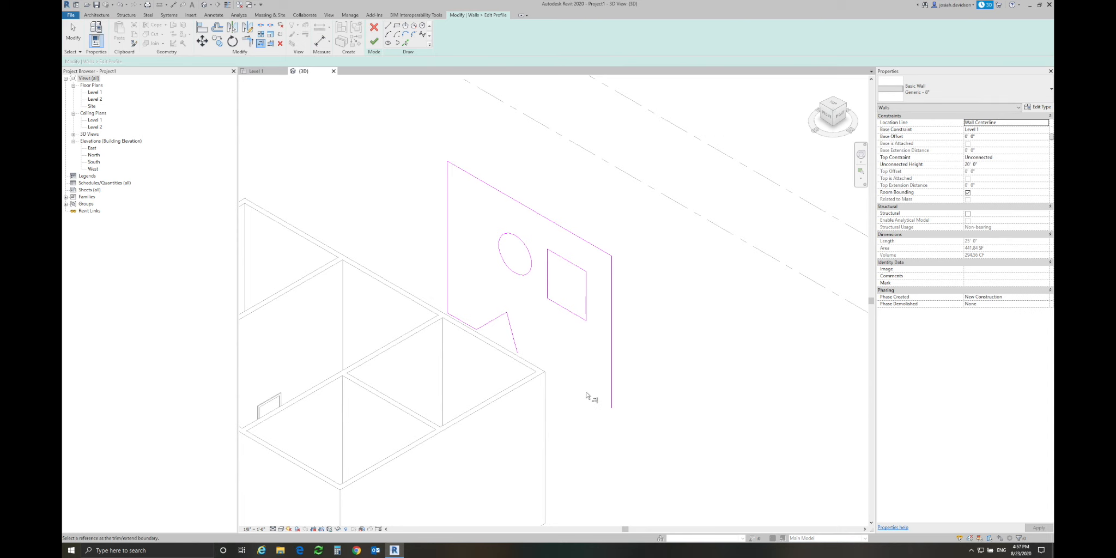
left_click(373, 41)
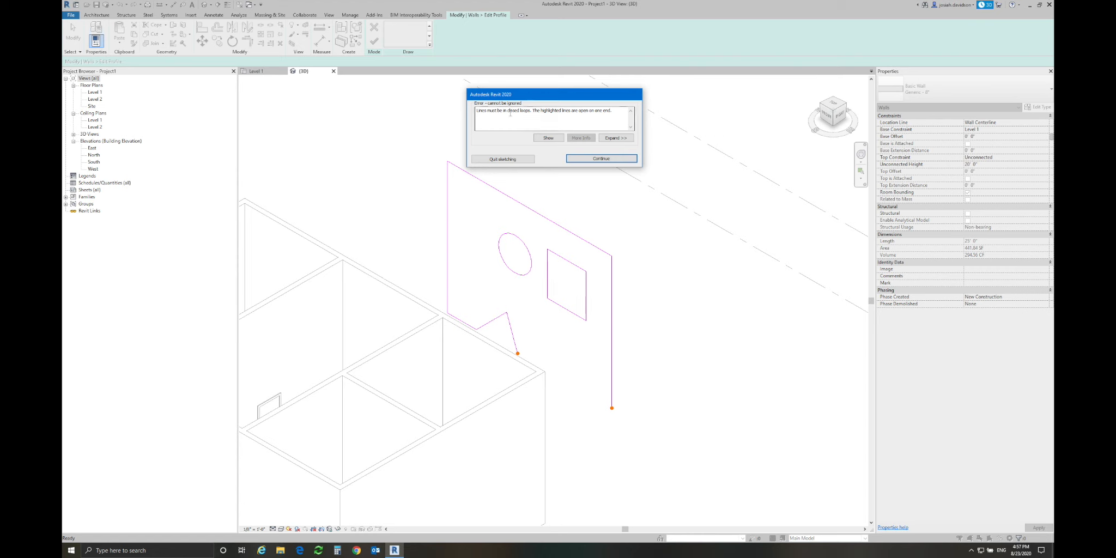
left_click(603, 159)
Step: Draw a line from the triangle's open foot to the wall's far bottom corner, and finish the profile edit
left_click(388, 26)
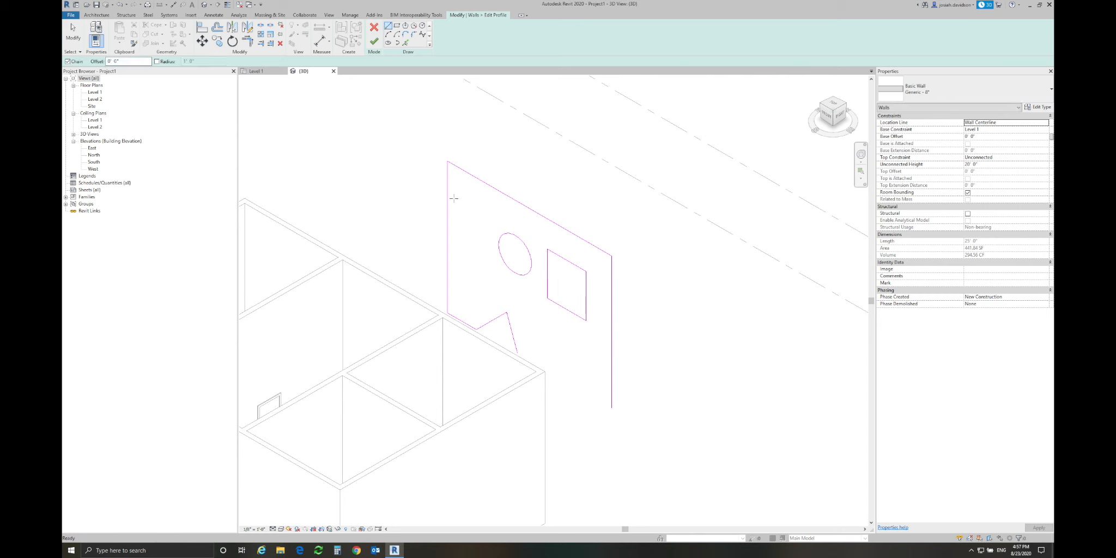
left_click(517, 353)
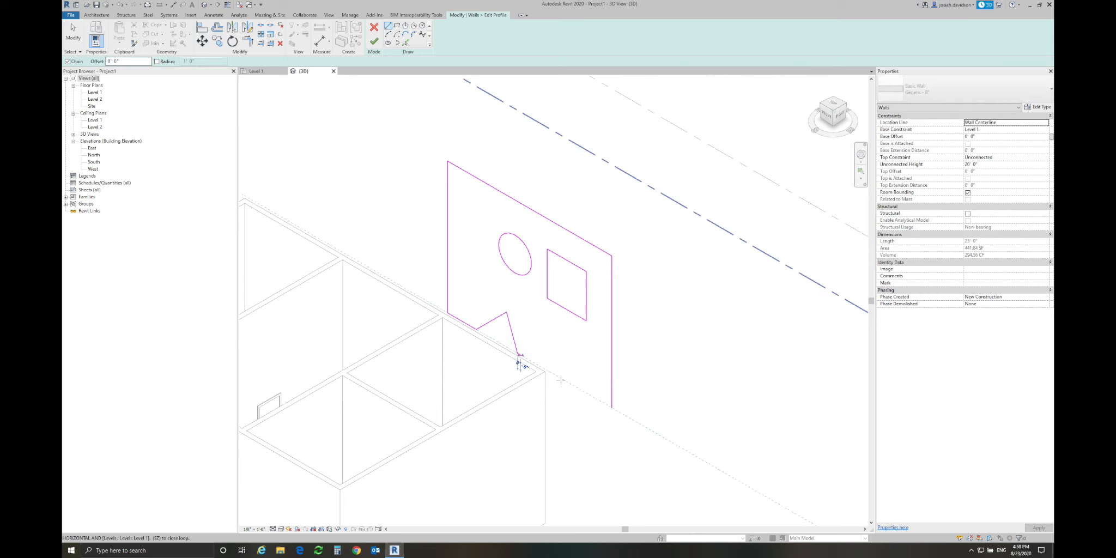
left_click(612, 407)
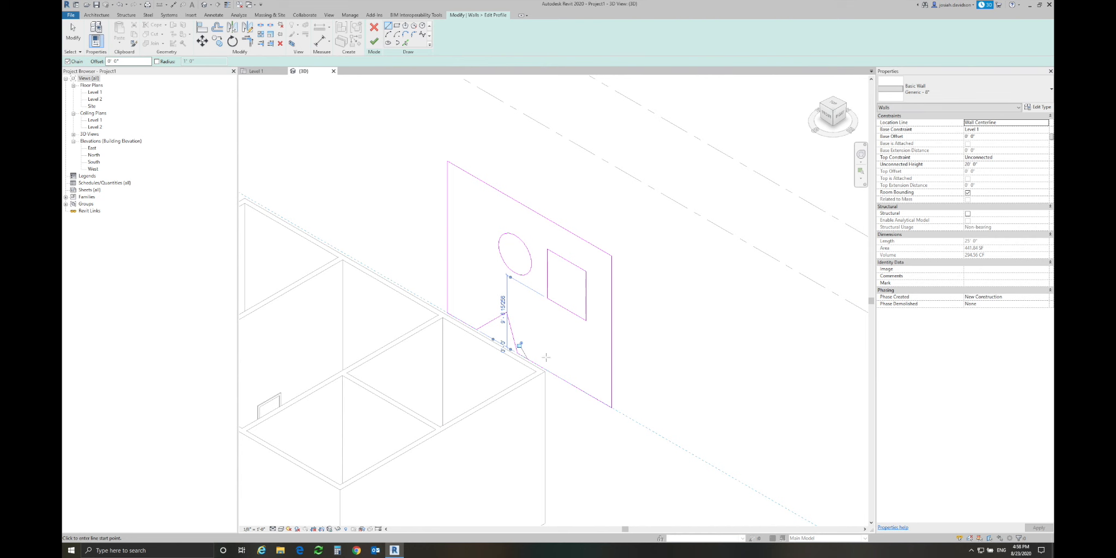
left_click(374, 41)
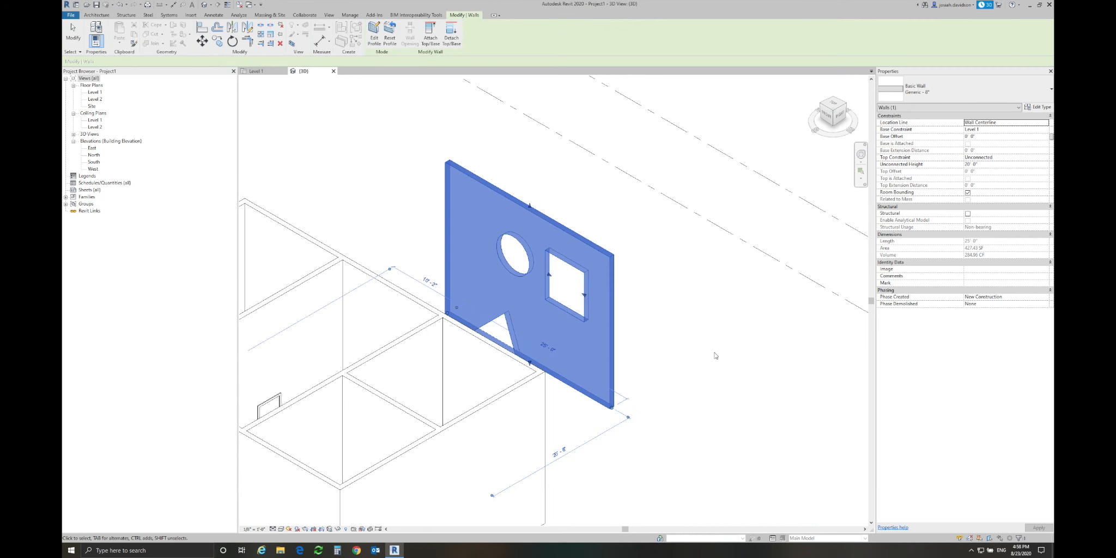
left_click(641, 349)
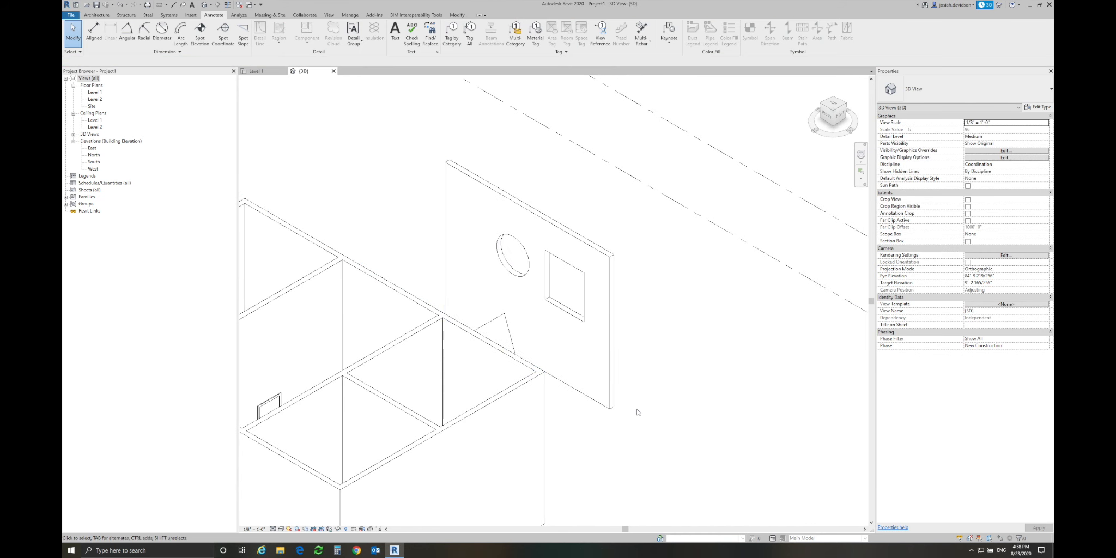
left_click(611, 368)
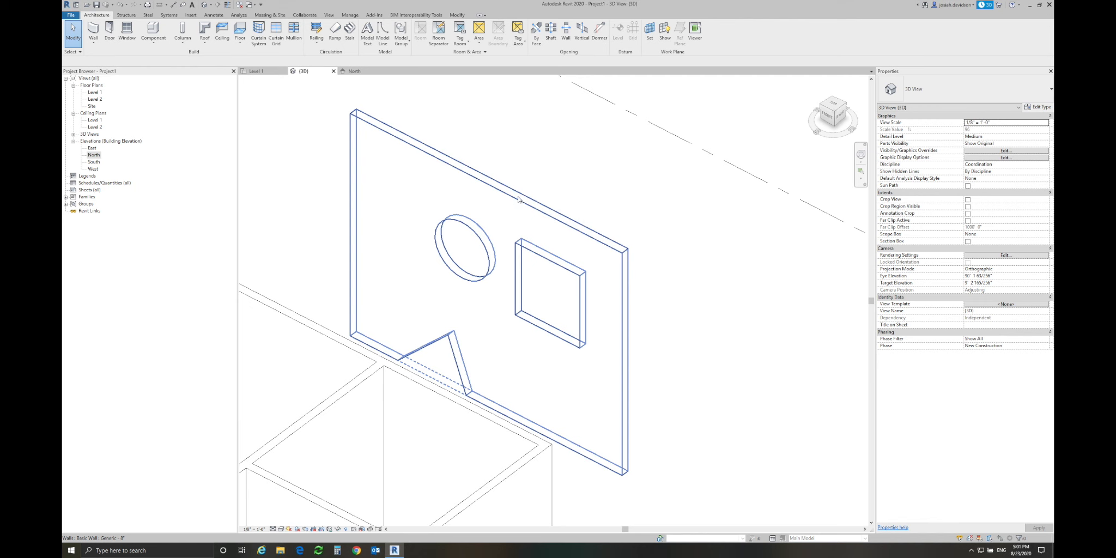
Step: Reset the edited wall's profile to its original shape
left_click(518, 200)
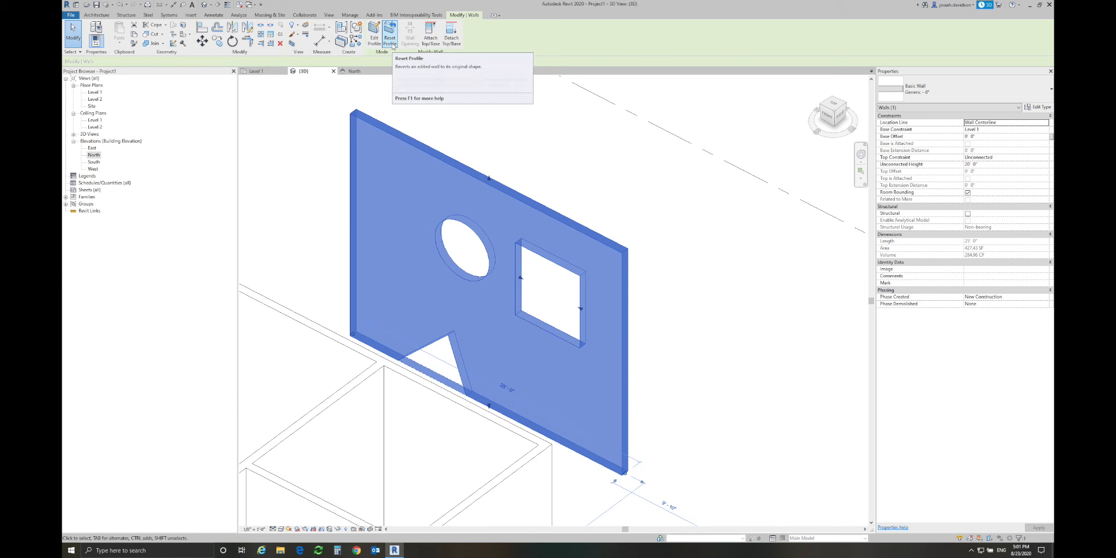
left_click(390, 44)
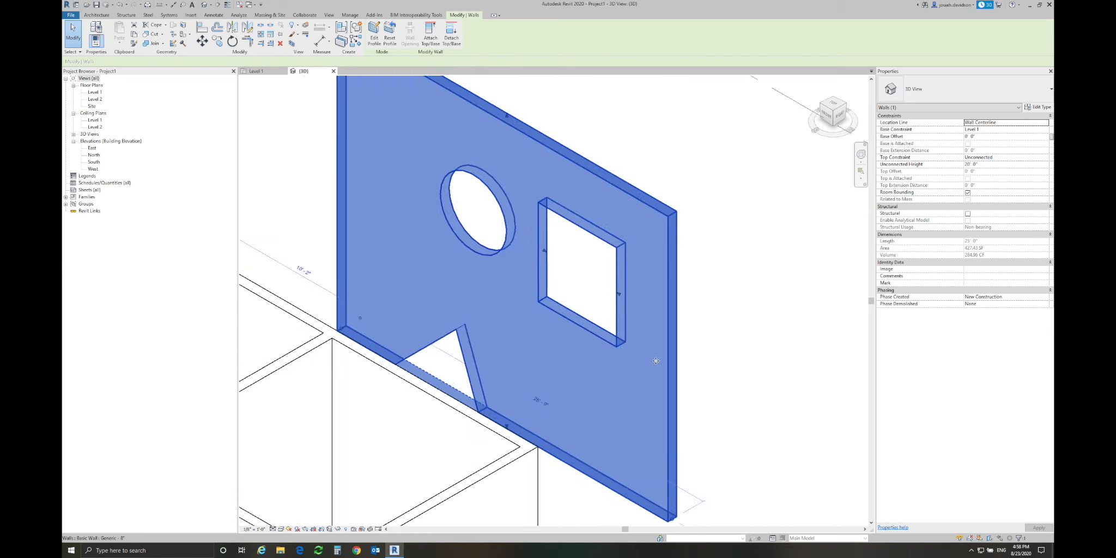
Step: On the Level 1 floor plan, draw a horizontal Generic - 8" wall about 34' long, northeast of the building
scroll(517, 293, "down", 6)
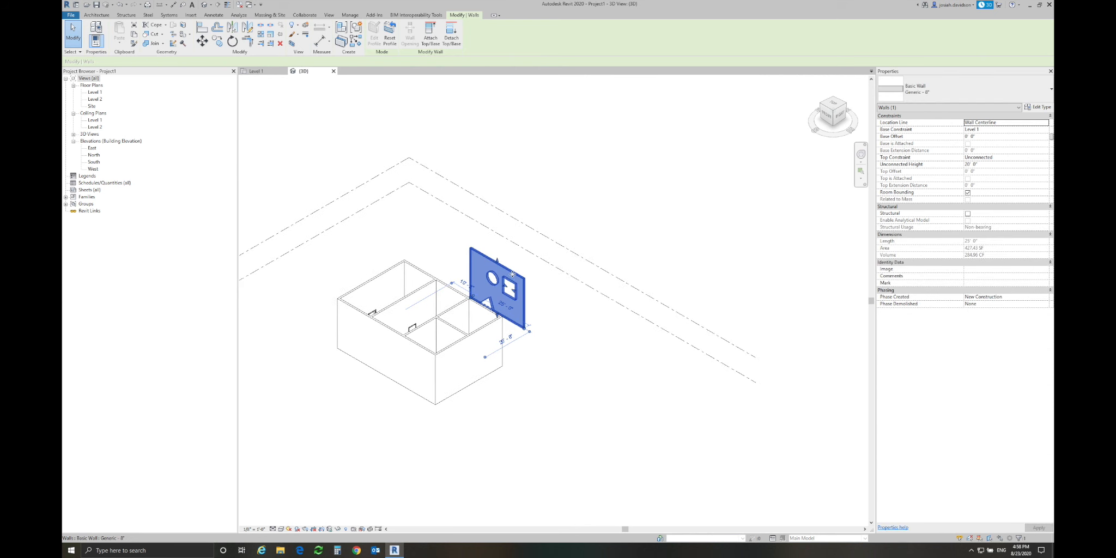
left_click(576, 341)
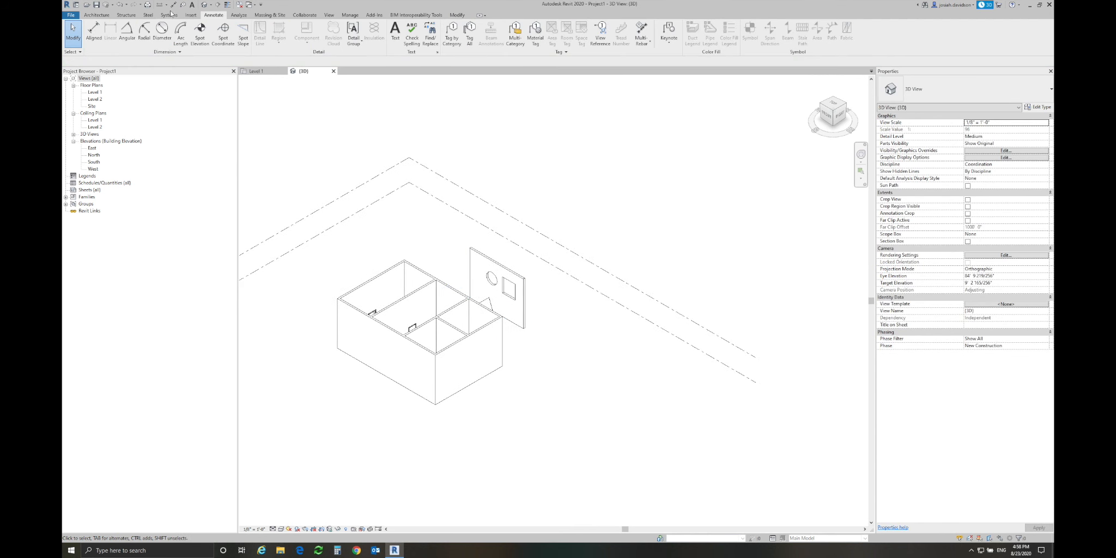
left_click(255, 71)
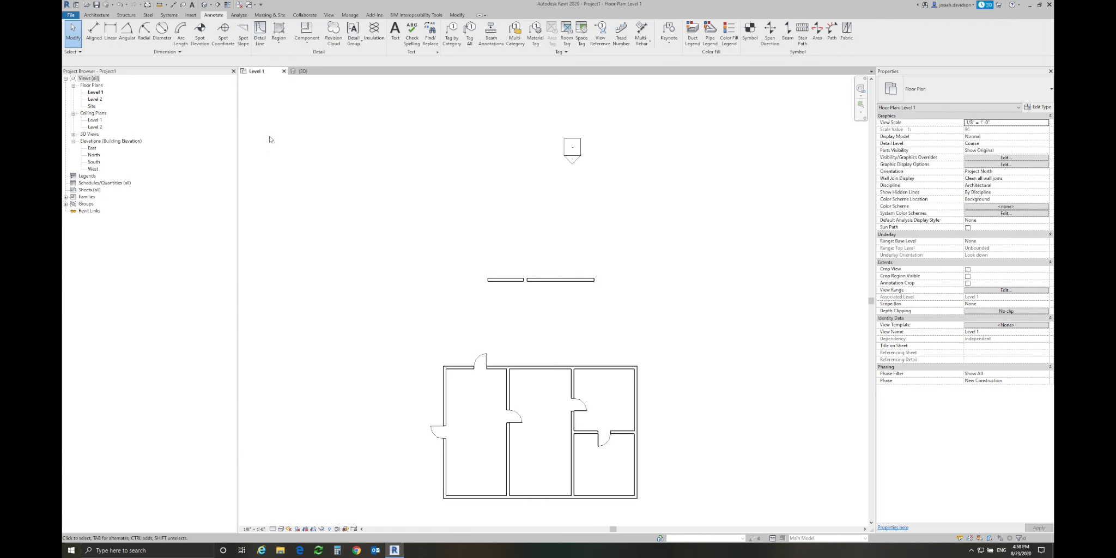
left_click(97, 15)
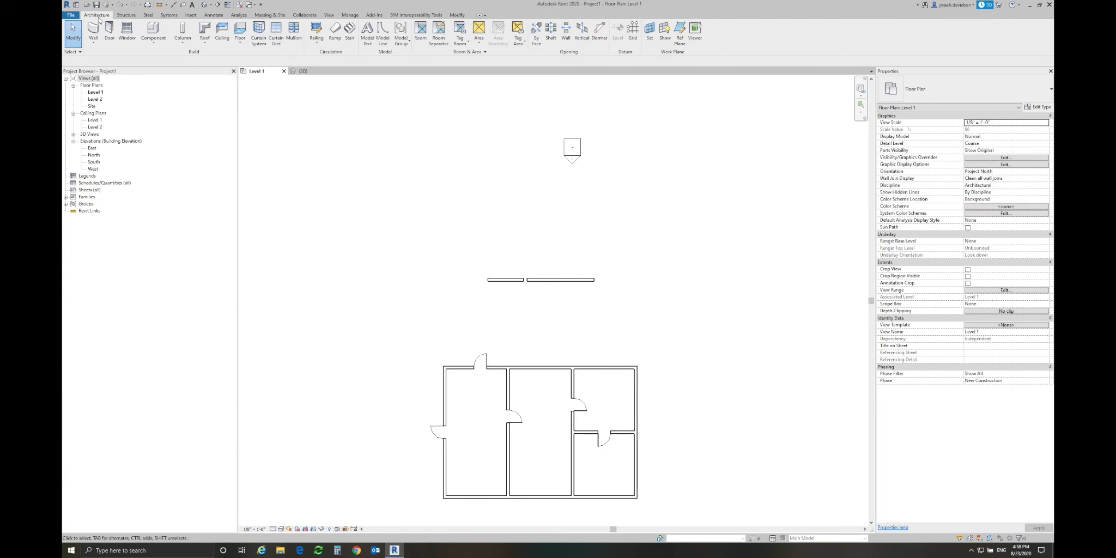
left_click(94, 29)
middle_click_drag(706, 212, 431, 184)
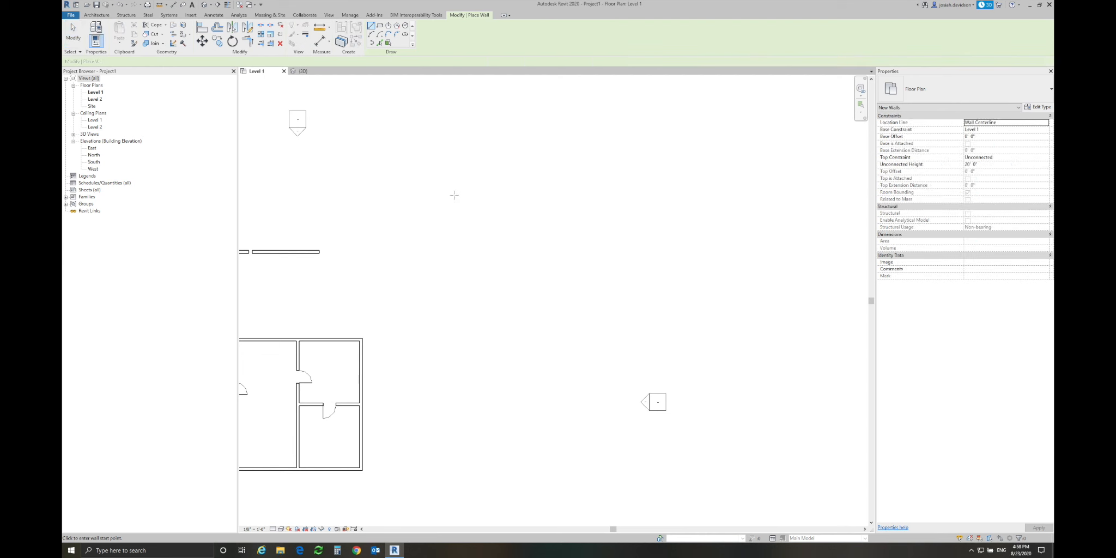
left_click(424, 210)
left_click(569, 210)
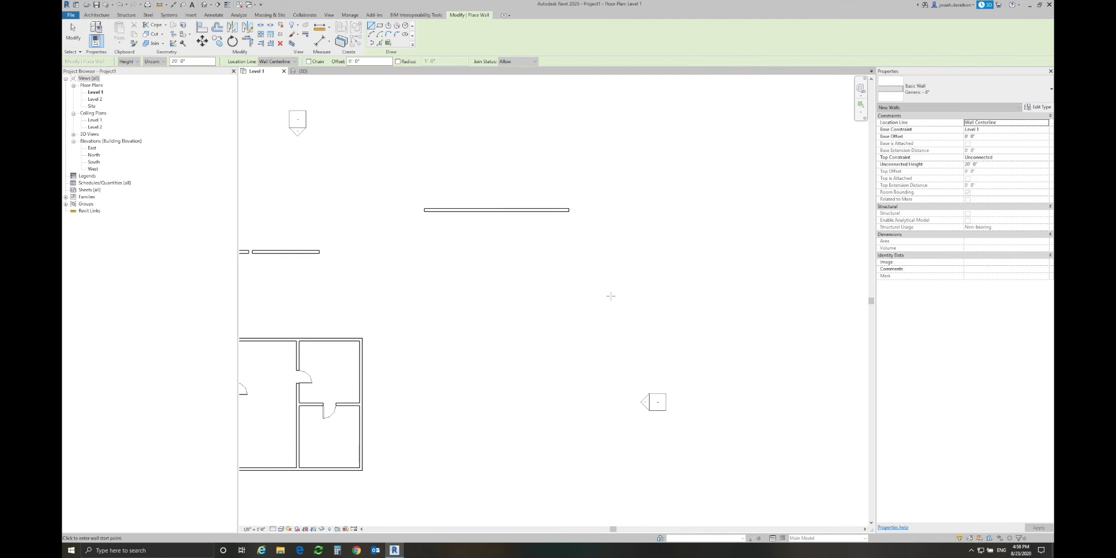
key("Escape")
key("Escape")
Step: In the 3D view, cut a rectangular wall opening about 14' wide and 9.5' high in the new wall
left_click(301, 71)
scroll(488, 220, "down", 5)
scroll(522, 350, "up", 8)
scroll(522, 349, "down", 3)
left_click(597, 363)
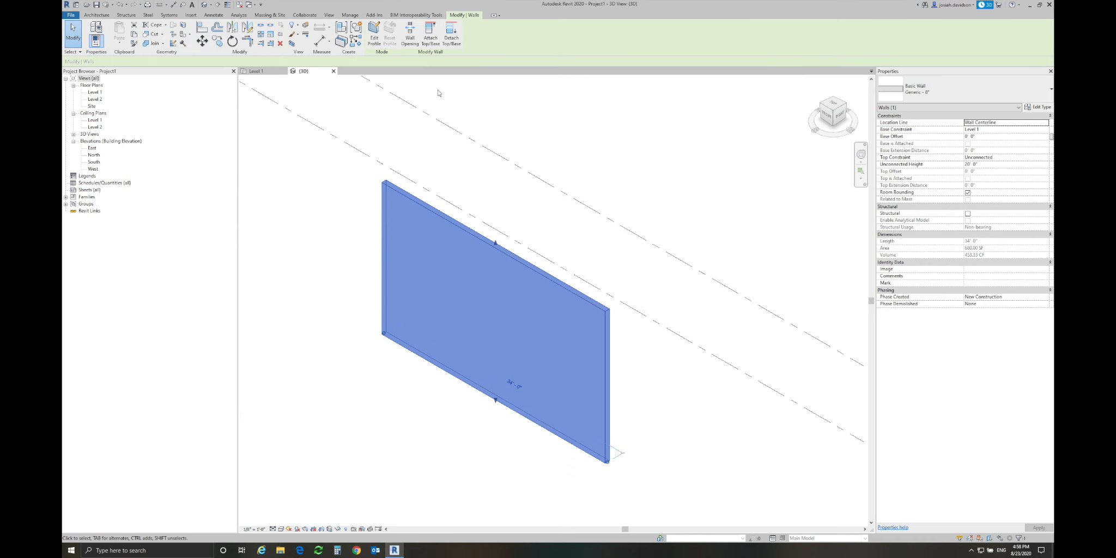
left_click(409, 32)
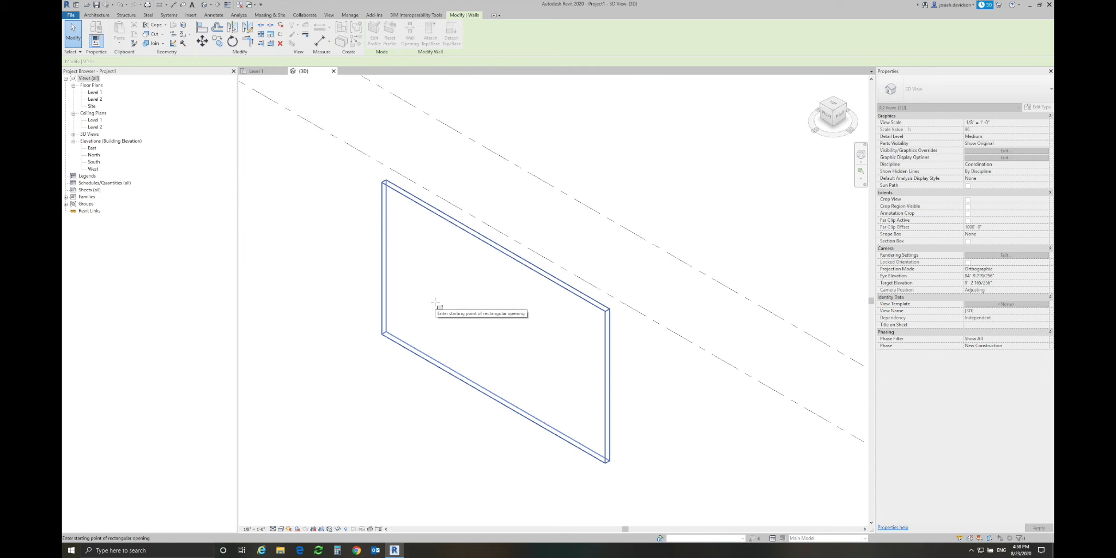
left_click(441, 322)
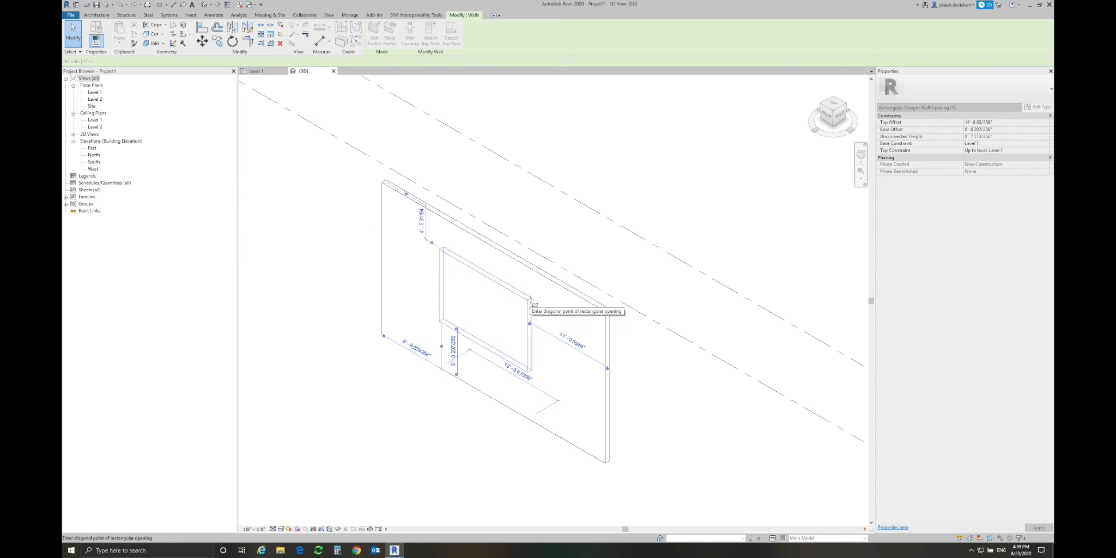
left_click(532, 301)
key("Escape")
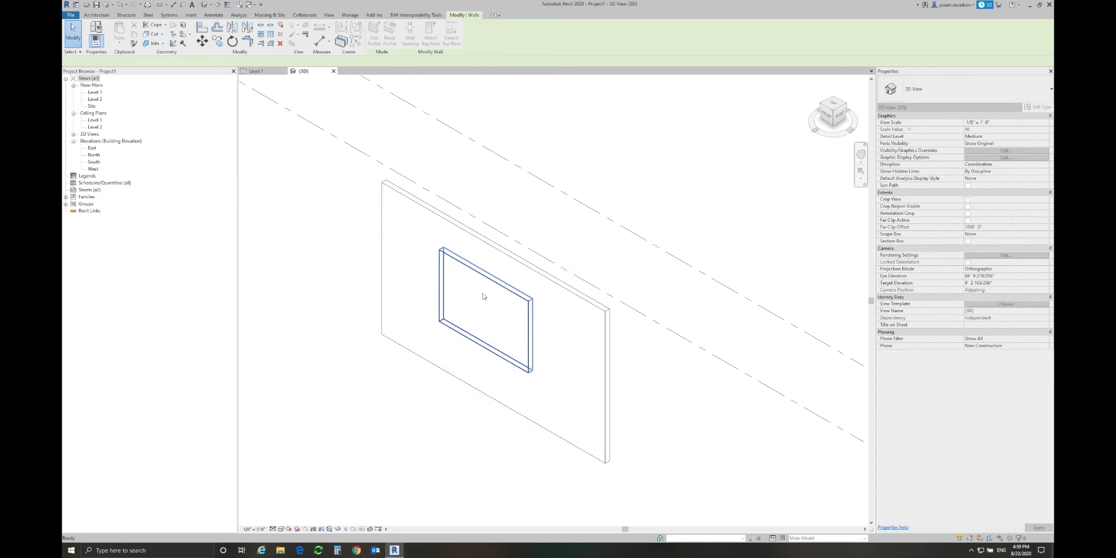
Step: Select the opening and stretch it to 4'-0" from the wall's near end, with its top raised to a 17'-0" offset
middle_click_drag(411, 353, 446, 362, "shift")
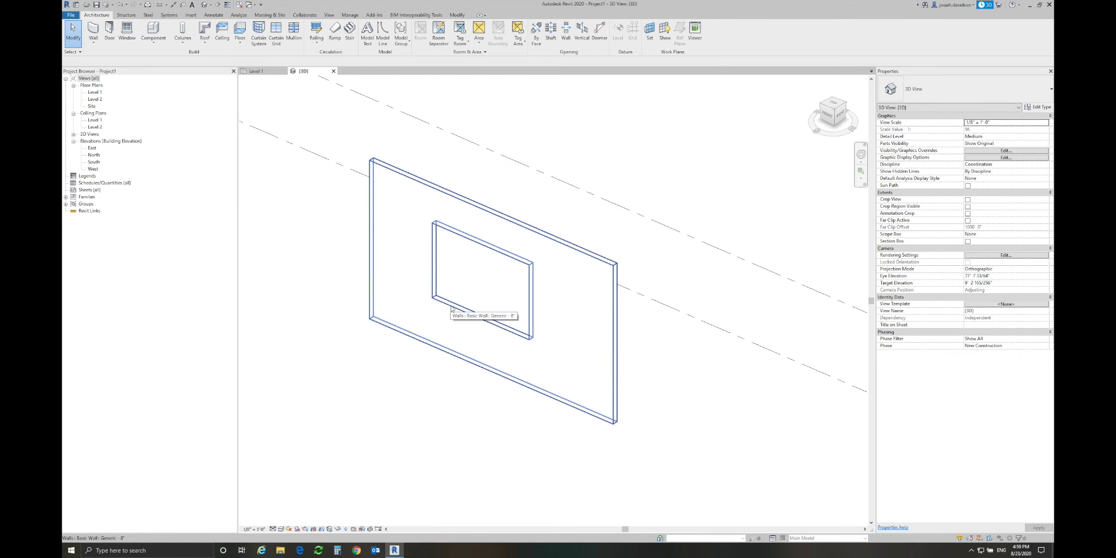
key("Tab")
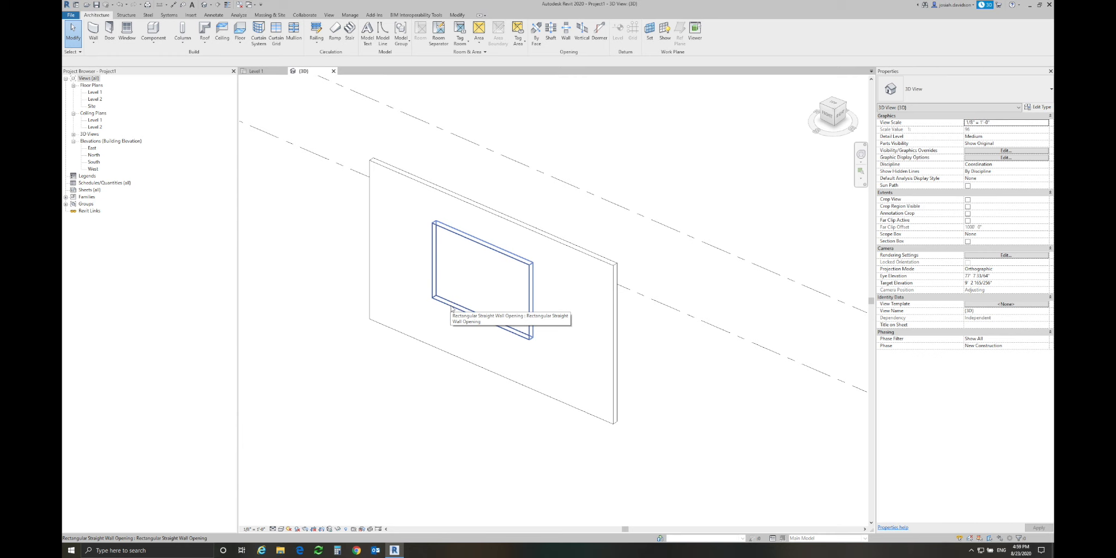
left_click(451, 309)
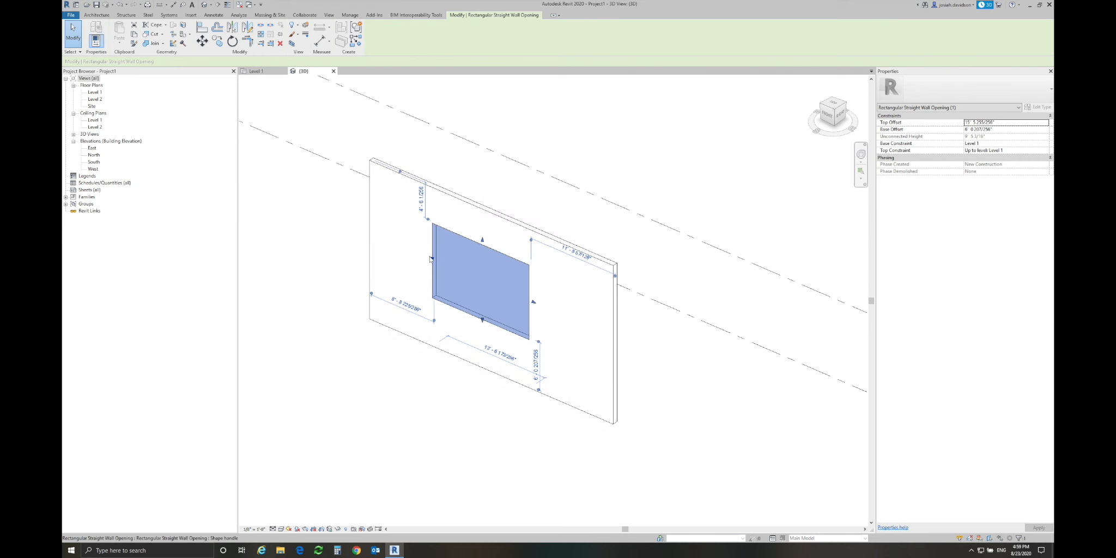
left_click_drag(432, 258, 470, 228)
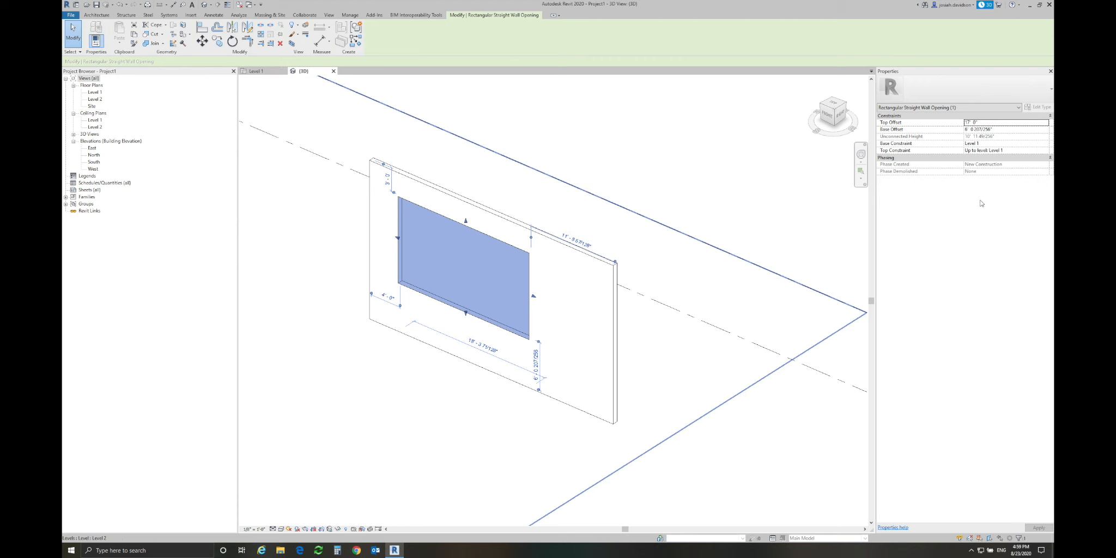
Step: Set the opening's base offset to 2'-0" and its top offset to 15'-0"
left_click(1011, 131)
type("3")
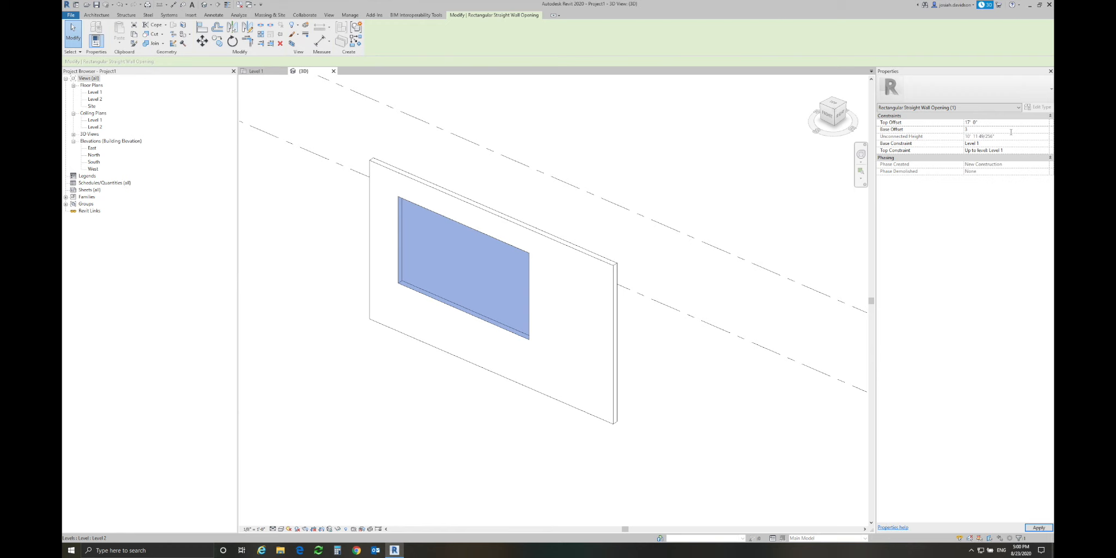
key("Return")
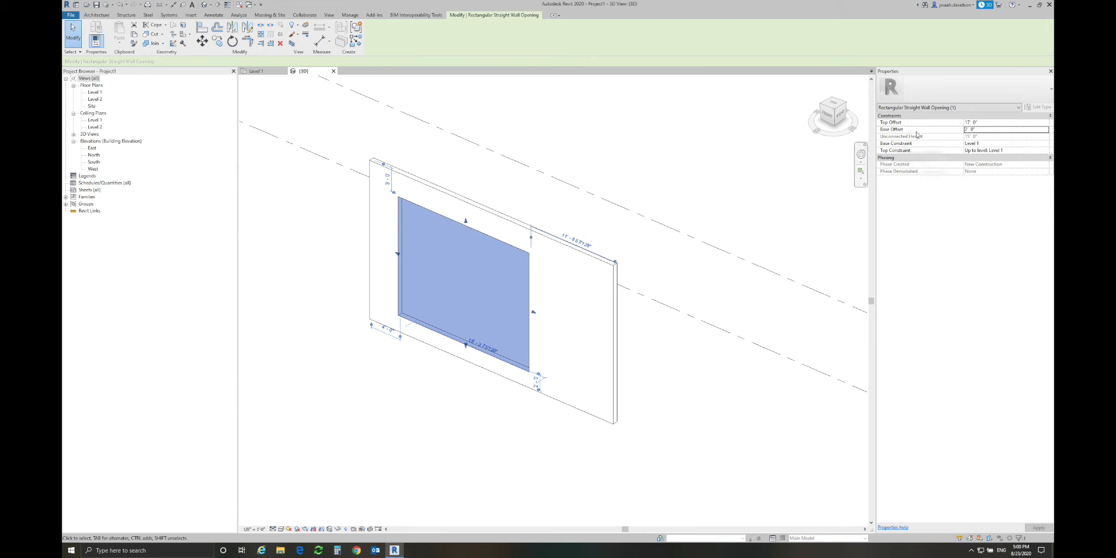
left_click(983, 123)
type("15")
key("Return")
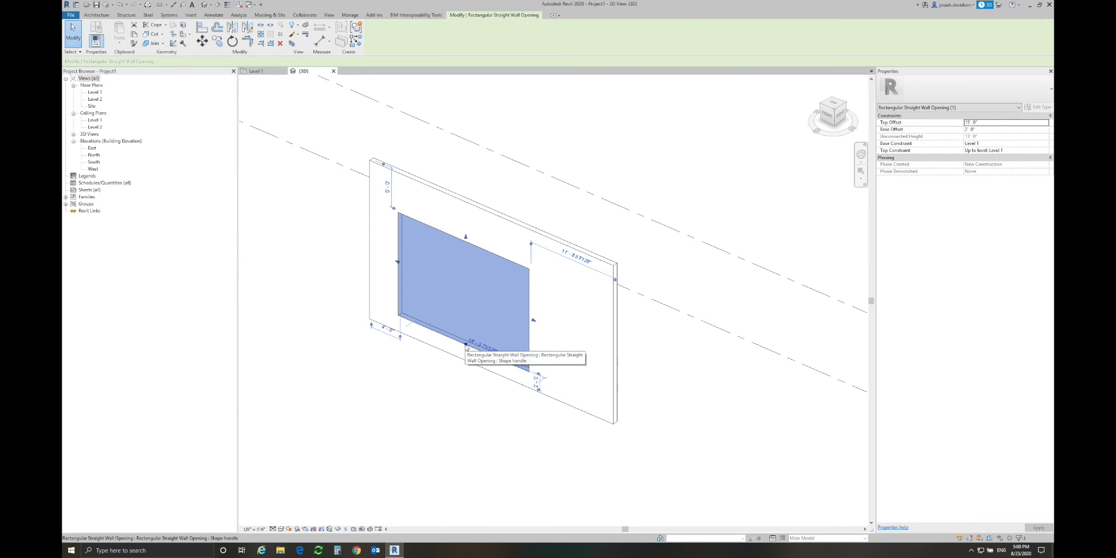
Step: Lower the opening's bottom edge to the foot of the wall with a base offset of 0'-0", and deselect it
left_click_drag(466, 344, 465, 360)
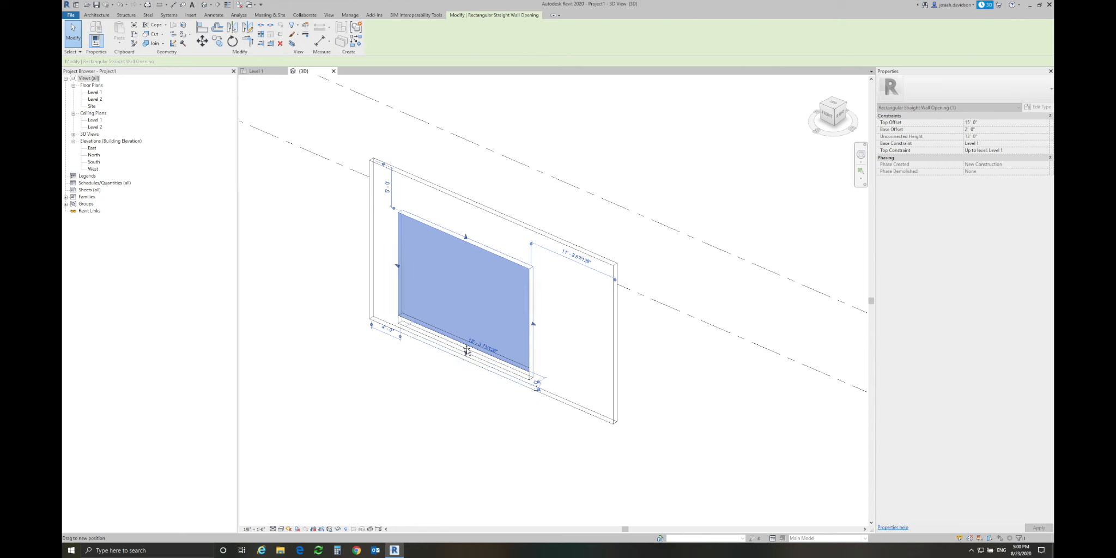
left_click(988, 130)
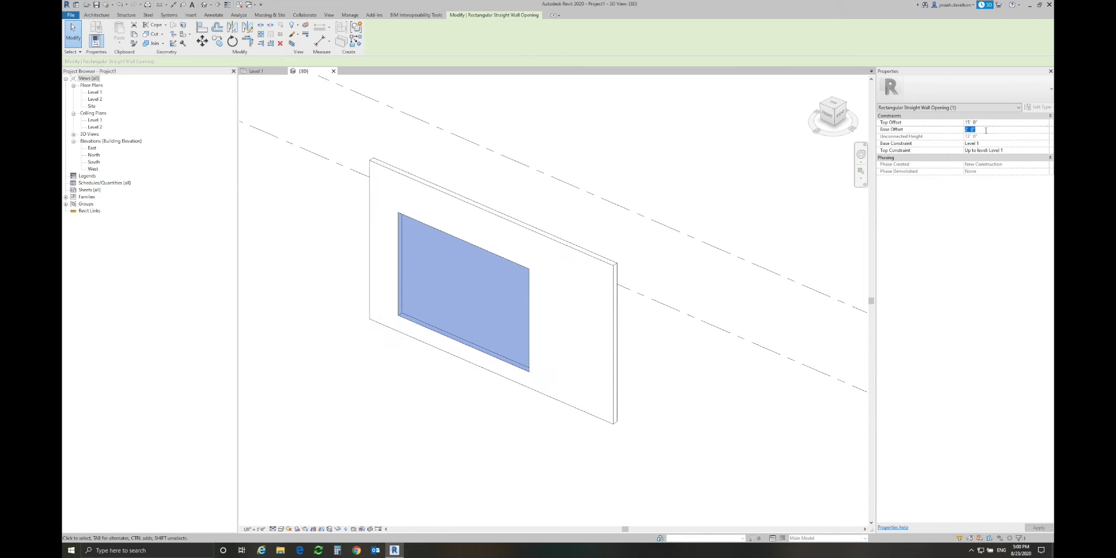
type("0")
key("Return")
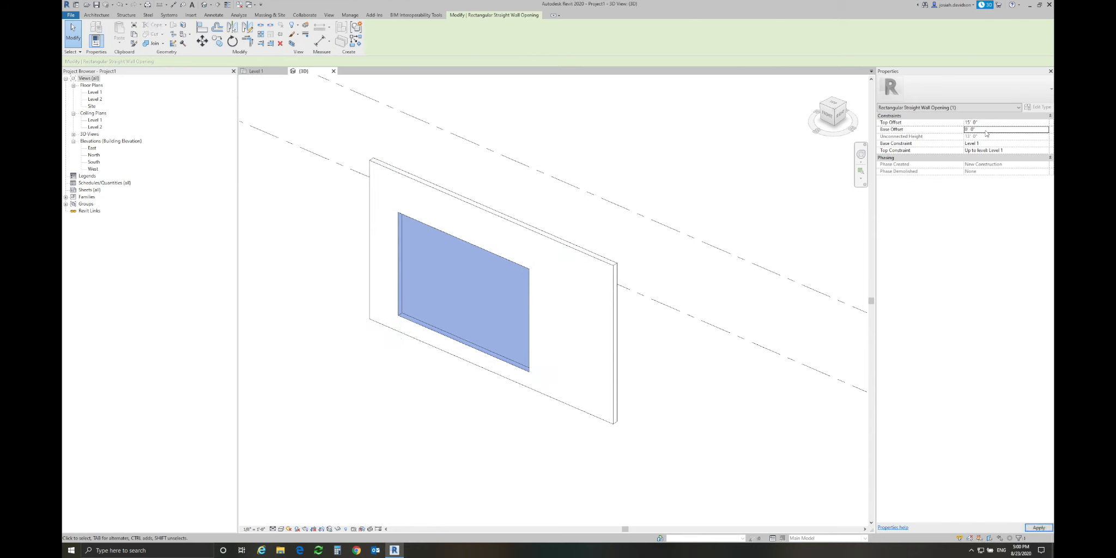
left_click(688, 354)
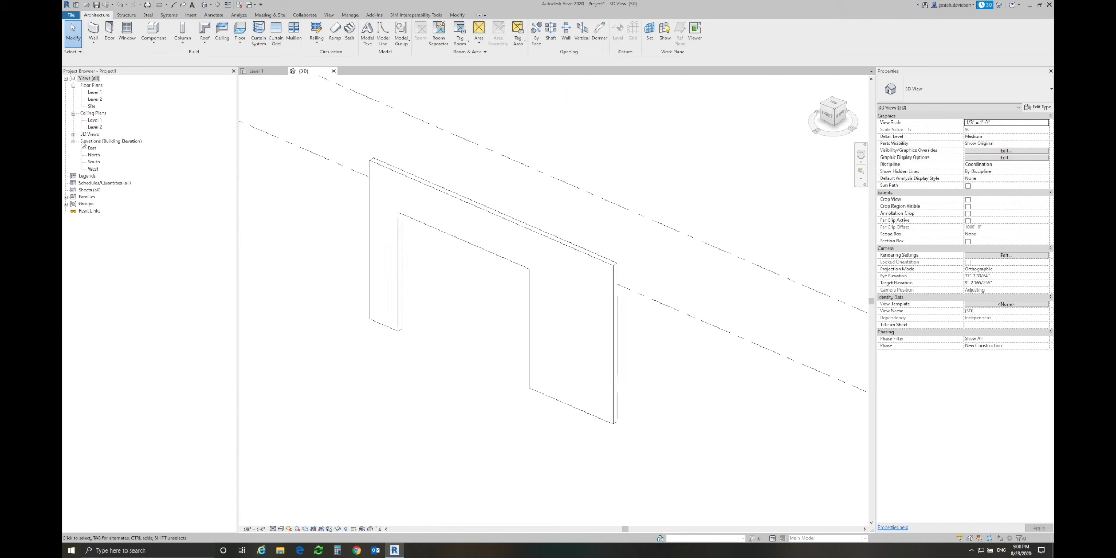
Step: In the North elevation, set the Level 1 elevation to -5'-0"
double_click(94, 154)
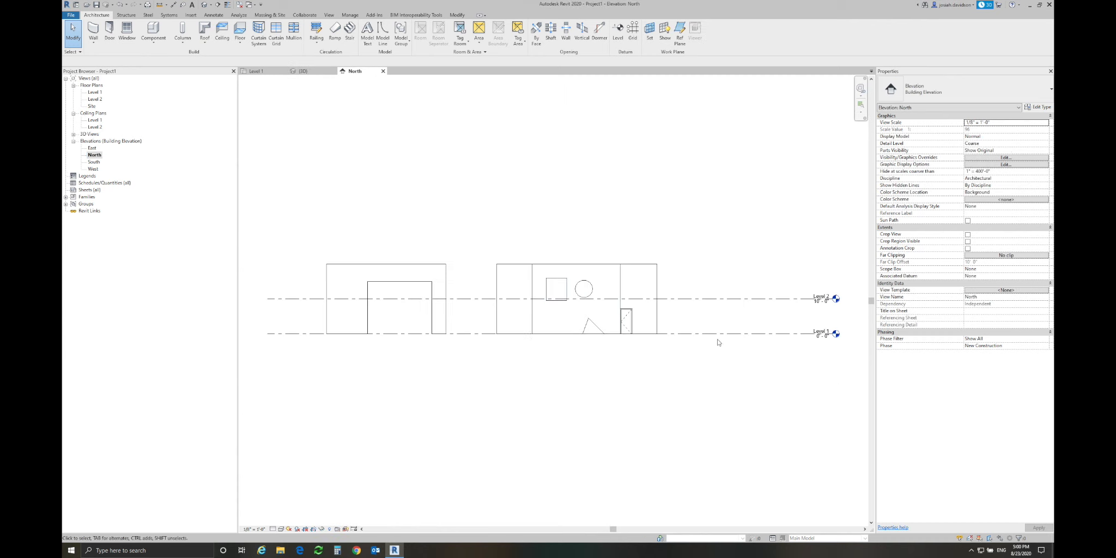
left_click(733, 334)
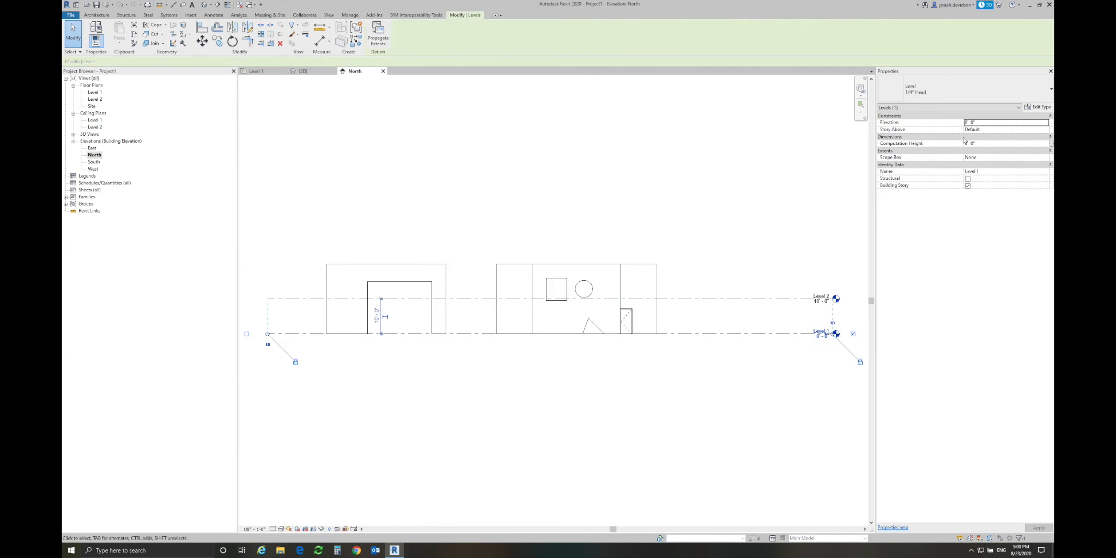
left_click(989, 123)
type("-5")
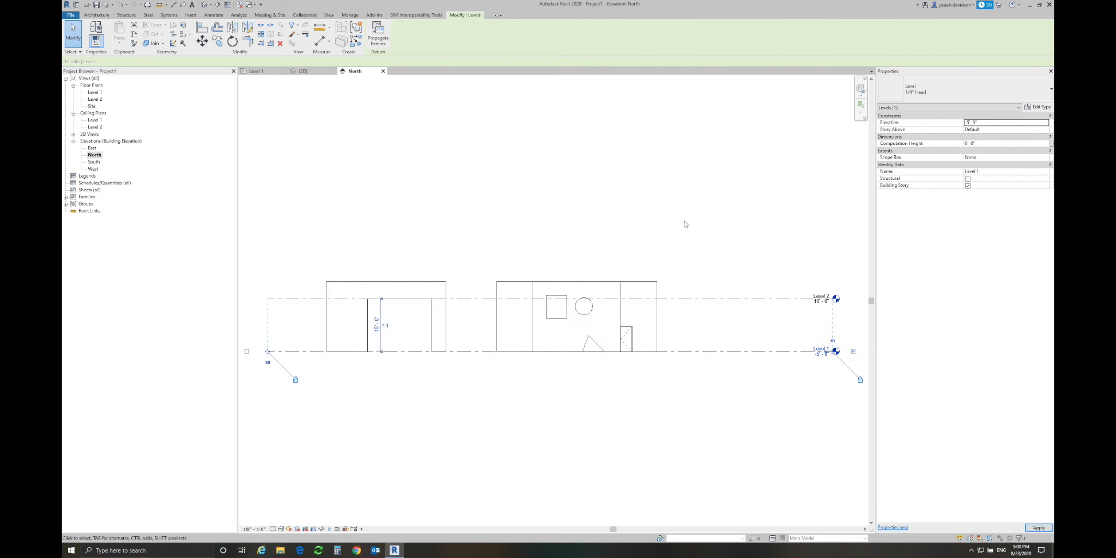
left_click(408, 222)
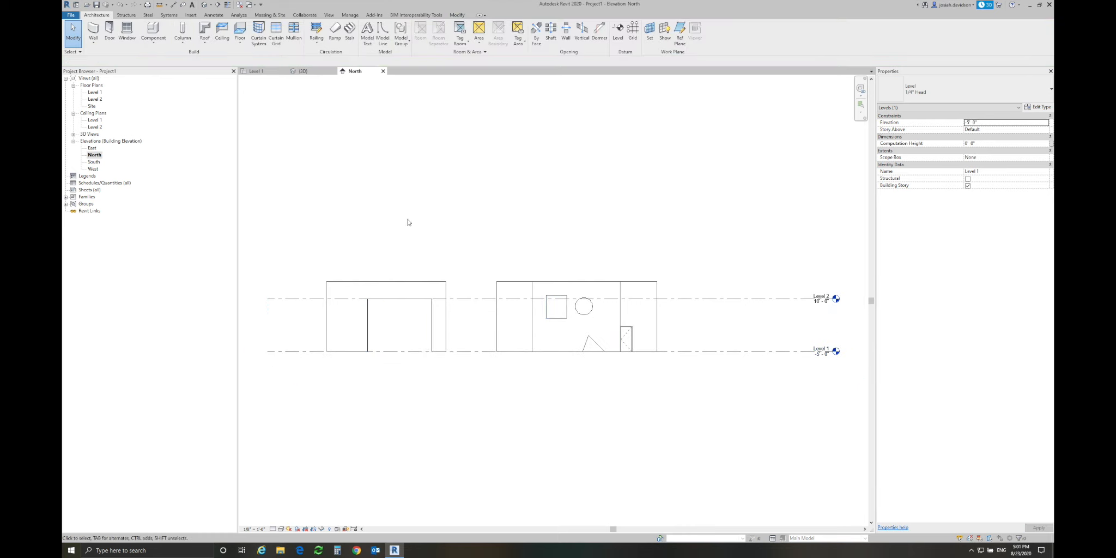